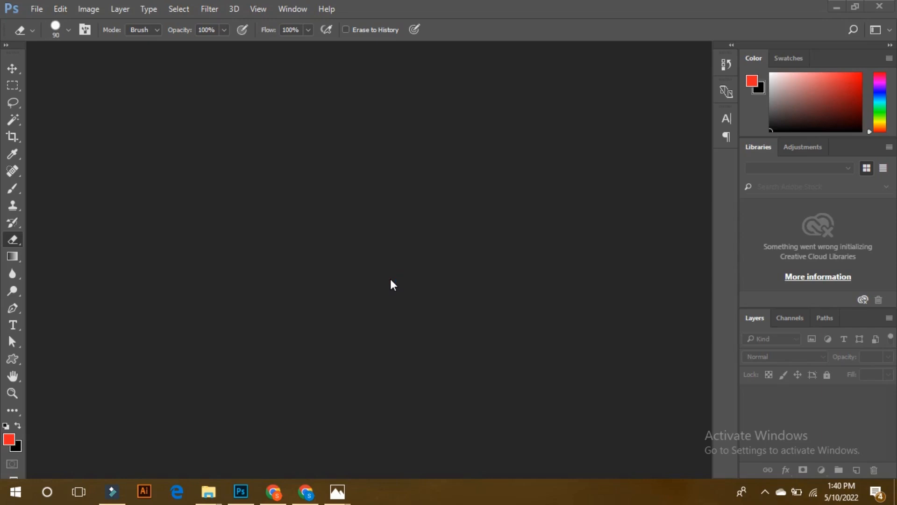
Step: Open the _MG_4919 paint box photo from the "1. Main" folder in Photoshop
{"action": "mouse_move", "coordinate": [208, 492]}
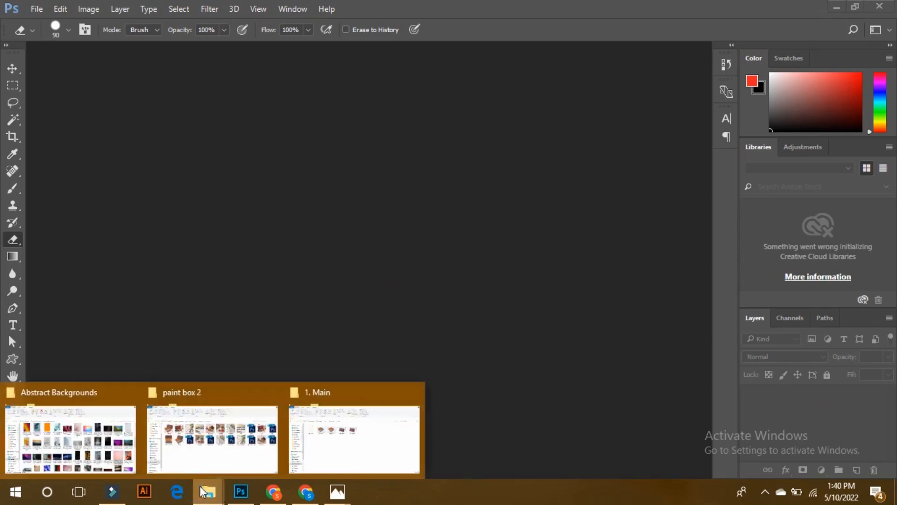
{"action": "left_click", "coordinate": [336, 439]}
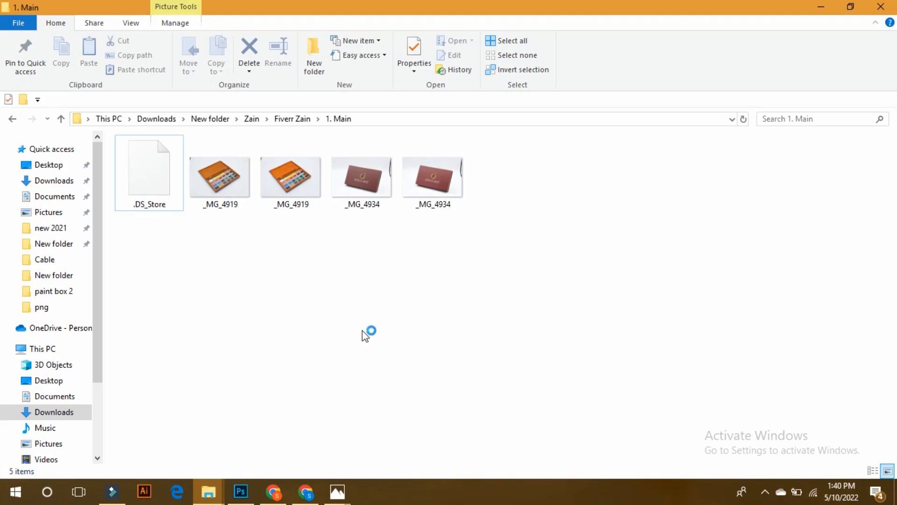
{"action": "left_click_drag", "start_coordinate": [286, 191], "coordinate": [282, 257]}
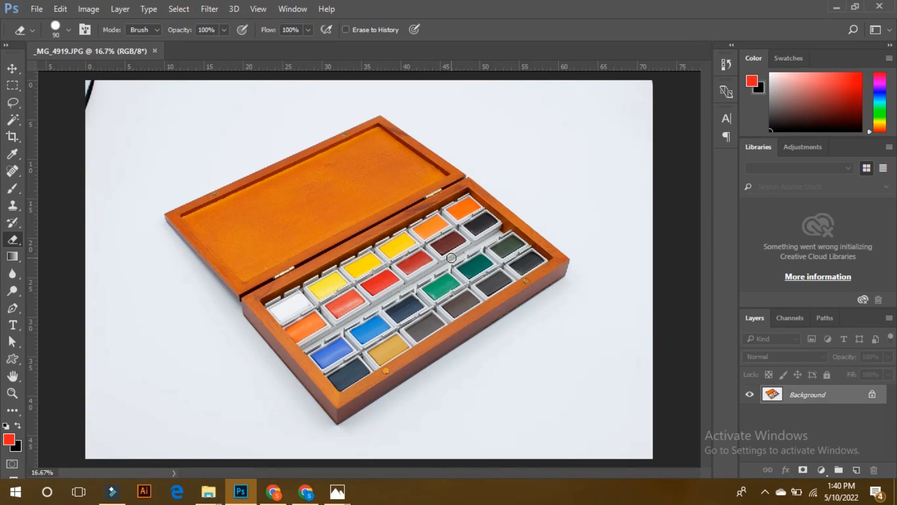
Step: Start a Pen path on the lid's upper edge and trace it around the top corner onto the lid's short side
{"action": "scroll", "coordinate": [451, 260], "scroll_direction": "up", "scroll_amount": 3}
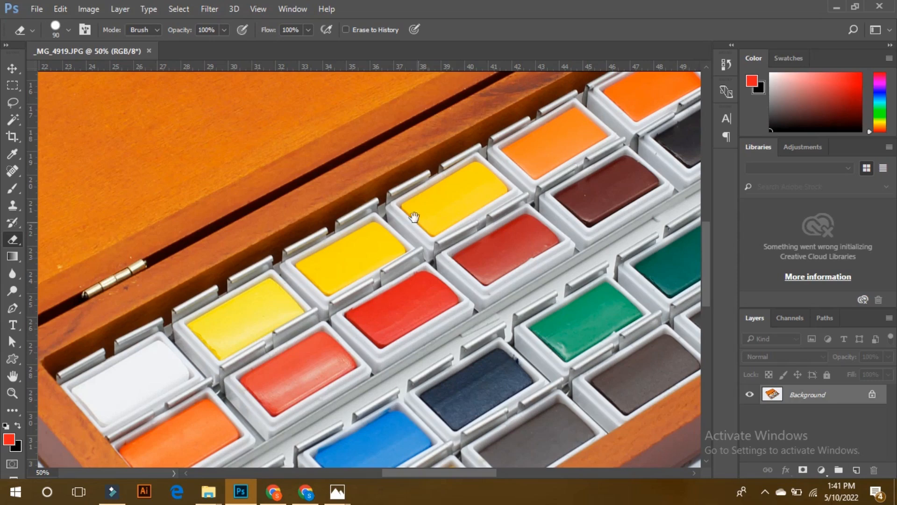
{"action": "left_click_drag", "start_coordinate": [408, 211], "coordinate": [432, 414]}
{"action": "left_click_drag", "start_coordinate": [347, 244], "coordinate": [366, 258]}
{"action": "left_click_drag", "start_coordinate": [296, 174], "coordinate": [380, 291]}
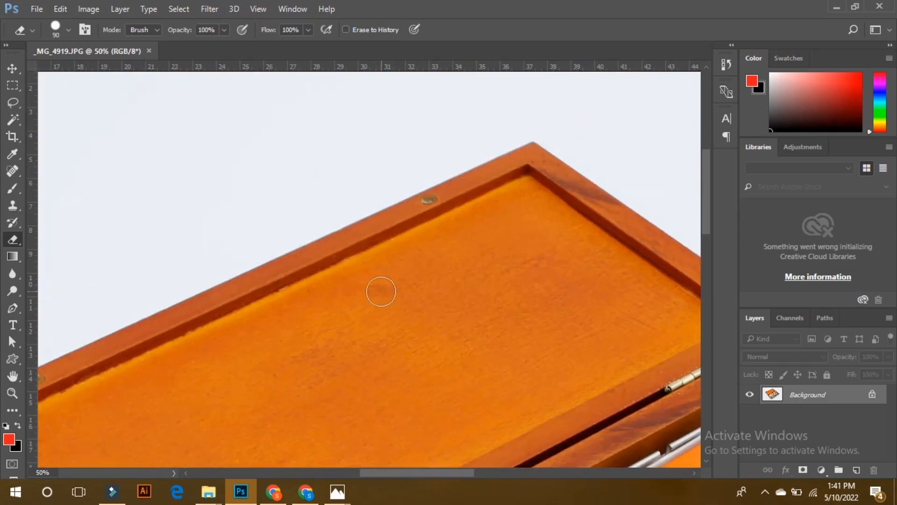
{"action": "key", "text": "p"}
{"action": "left_click", "coordinate": [318, 239]}
{"action": "left_click", "coordinate": [531, 142]}
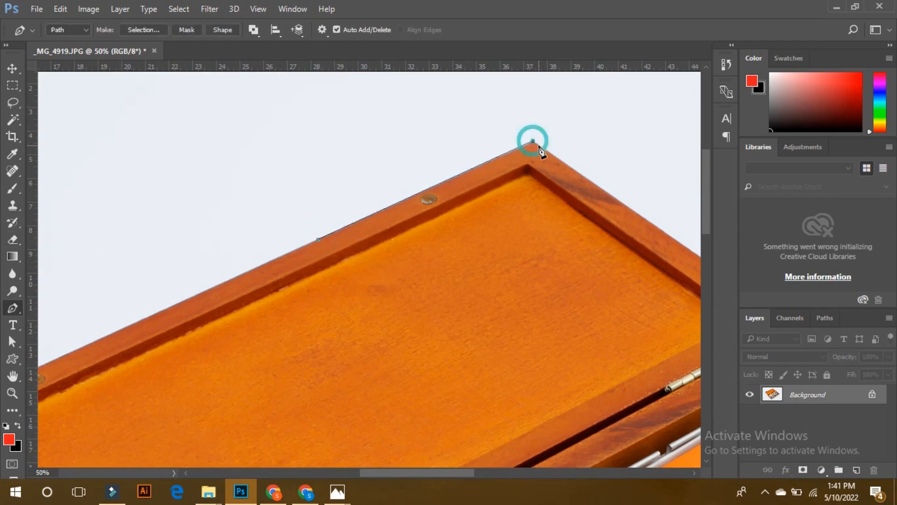
{"action": "key", "text": "space"}
{"action": "left_click_drag", "start_coordinate": [586, 204], "coordinate": [404, 144]}
{"action": "left_click", "coordinate": [474, 165]}
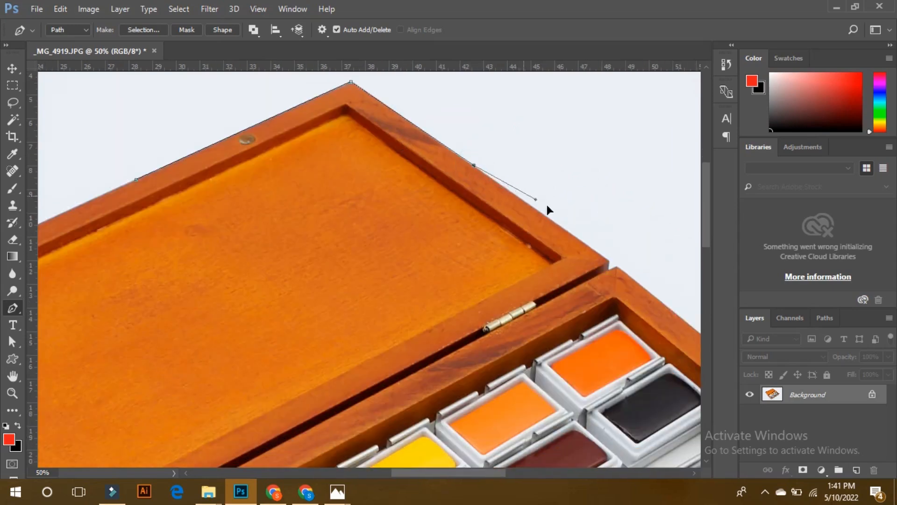
Step: Try to trace the path around the lid's corner beside the hinge gap and undo those anchor points
{"action": "left_click", "coordinate": [604, 259]}
{"action": "key", "text": "space"}
{"action": "left_click_drag", "start_coordinate": [600, 274], "coordinate": [556, 245]}
{"action": "key", "text": "ctrl+plus"}
{"action": "key", "text": "ctrl+plus"}
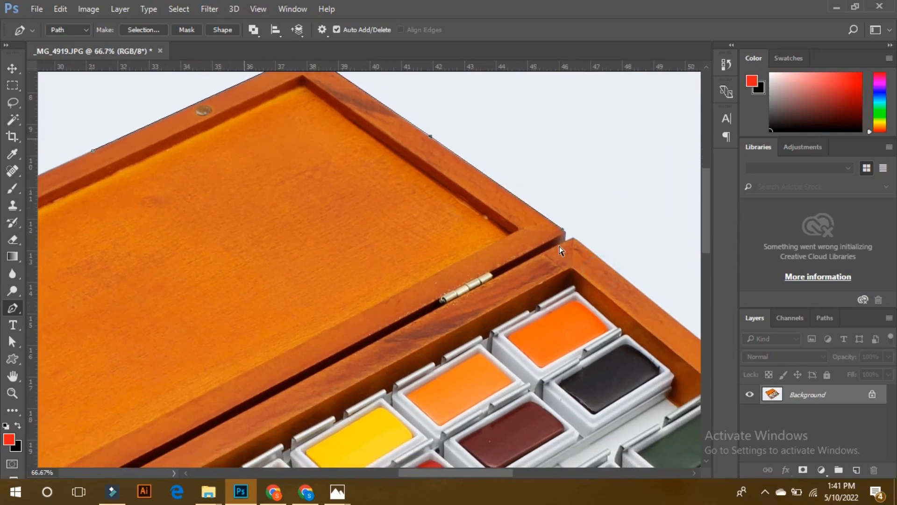
{"action": "left_click_drag", "start_coordinate": [480, 292], "coordinate": [146, 410]}
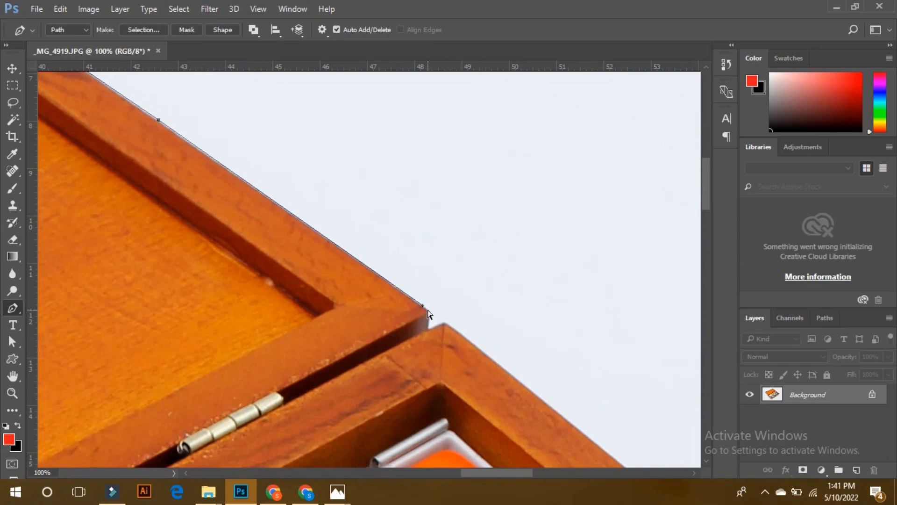
{"action": "key", "text": "ctrl+plus"}
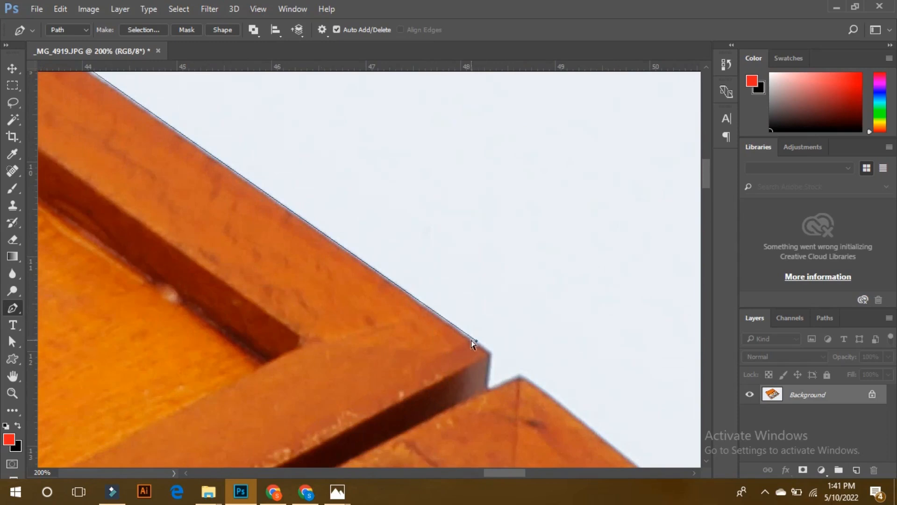
{"action": "left_click", "coordinate": [488, 352]}
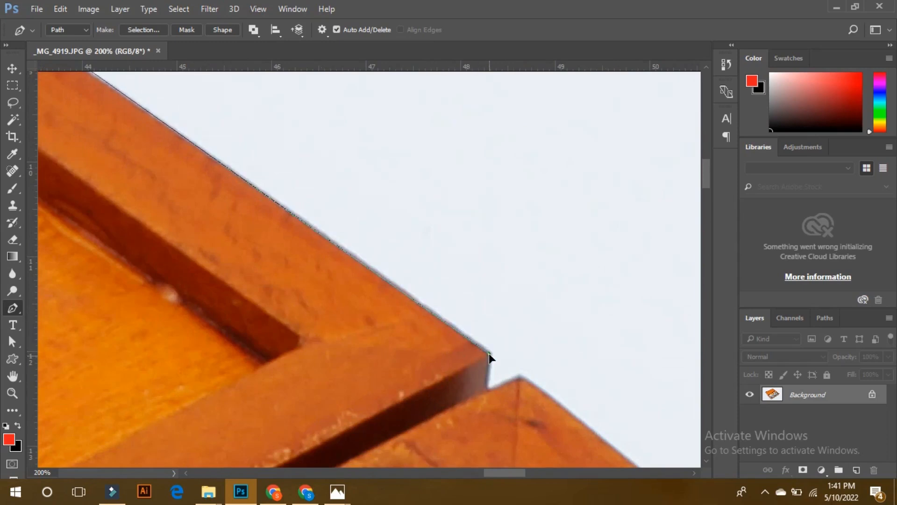
{"action": "left_click_drag", "start_coordinate": [488, 390], "coordinate": [490, 398]}
{"action": "key", "text": "ctrl+alt+z"}
{"action": "key", "text": "ctrl+alt+z"}
{"action": "key", "text": "ctrl+alt+z"}
Step: Trace the path around the lid's corner, down into the hinge gap and up to the tray's adjacent corner
{"action": "left_click", "coordinate": [434, 313]}
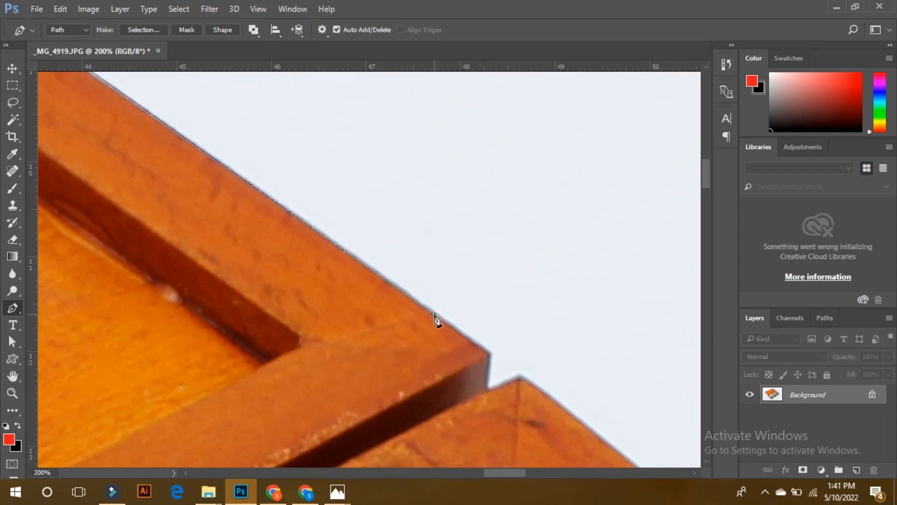
{"action": "left_click", "coordinate": [491, 356]}
{"action": "left_click", "coordinate": [486, 389]}
{"action": "left_click", "coordinate": [519, 377]}
Step: Continue the path along the tray's short side to its outer corner and down that corner's vertical edge
{"action": "left_click_drag", "start_coordinate": [566, 404], "coordinate": [260, 282]}
{"action": "left_click_drag", "start_coordinate": [407, 357], "coordinate": [298, 269]}
{"action": "left_click_drag", "start_coordinate": [429, 365], "coordinate": [224, 191]}
{"action": "left_click_drag", "start_coordinate": [491, 362], "coordinate": [313, 212]}
{"action": "left_click_drag", "start_coordinate": [509, 390], "coordinate": [262, 215]}
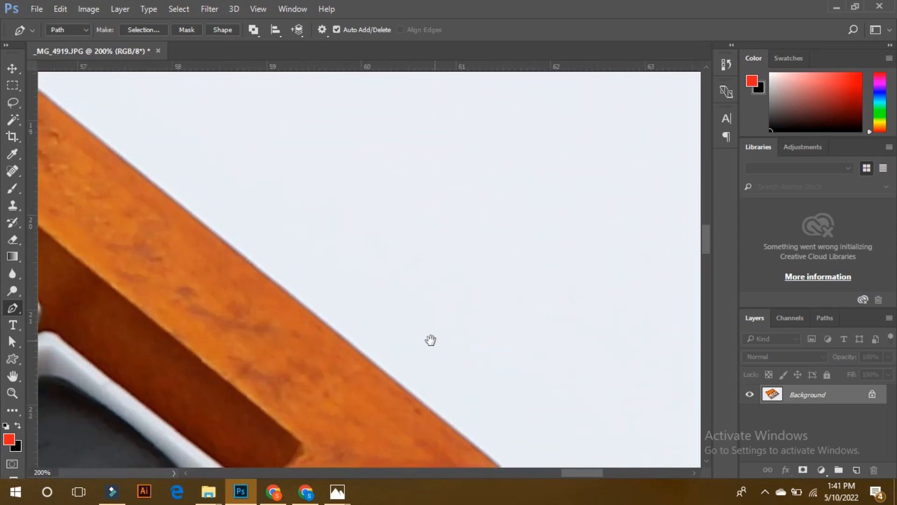
{"action": "left_click_drag", "start_coordinate": [430, 340], "coordinate": [283, 148]}
{"action": "left_click", "coordinate": [353, 276]}
{"action": "left_click_drag", "start_coordinate": [353, 276], "coordinate": [373, 90]}
{"action": "left_click", "coordinate": [313, 305]}
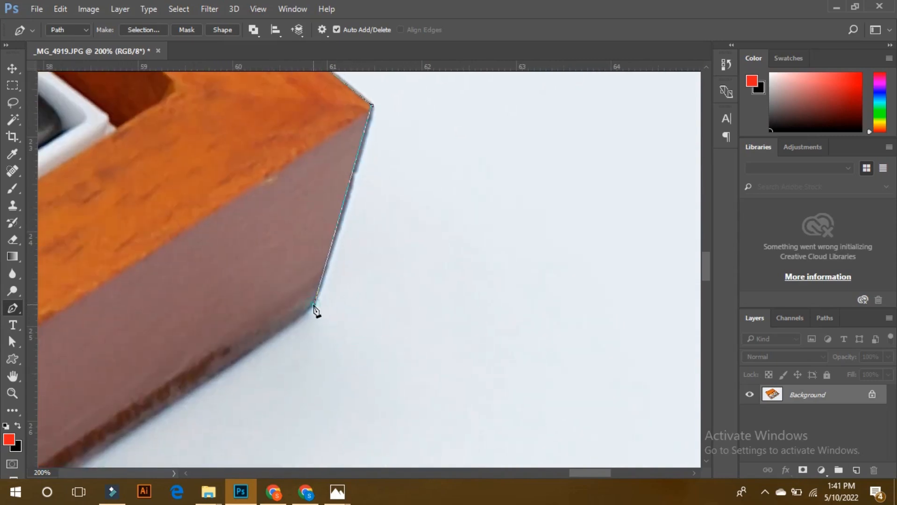
Step: Place two anchor points along the first part of the bottom edge of the tray's long front side
{"action": "left_click_drag", "start_coordinate": [275, 324], "coordinate": [372, 236]}
{"action": "left_click_drag", "start_coordinate": [312, 334], "coordinate": [406, 204]}
{"action": "left_click", "coordinate": [286, 246]}
{"action": "left_click_drag", "start_coordinate": [142, 364], "coordinate": [315, 248]}
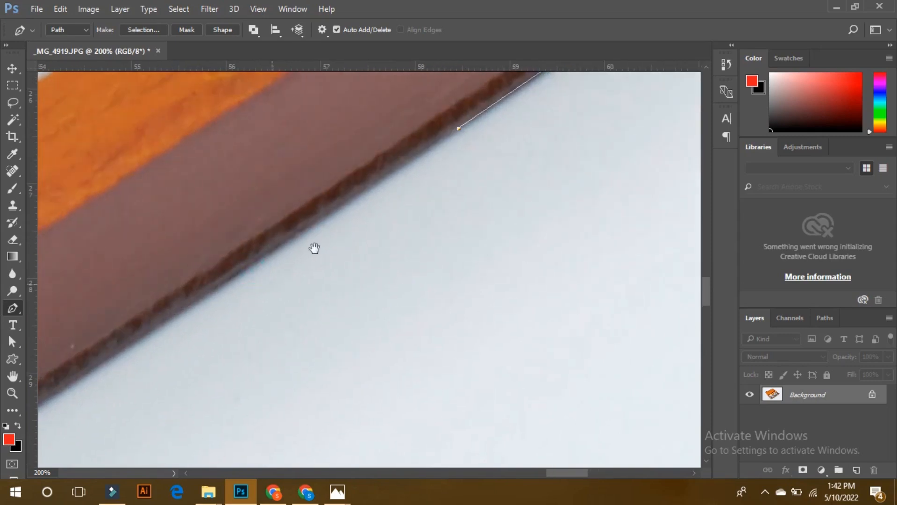
{"action": "left_click_drag", "start_coordinate": [168, 322], "coordinate": [464, 166]}
{"action": "left_click", "coordinate": [282, 280]}
Step: Trace the rest of the front side's bottom edge to the tray's lowest corner
{"action": "left_click_drag", "start_coordinate": [238, 320], "coordinate": [417, 183]}
{"action": "left_click_drag", "start_coordinate": [292, 298], "coordinate": [318, 262]}
{"action": "left_click", "coordinate": [214, 332]}
{"action": "left_click_drag", "start_coordinate": [195, 334], "coordinate": [444, 157]}
{"action": "left_click_drag", "start_coordinate": [210, 327], "coordinate": [519, 157]}
{"action": "left_click_drag", "start_coordinate": [233, 321], "coordinate": [377, 234]}
{"action": "left_click_drag", "start_coordinate": [243, 360], "coordinate": [437, 226]}
{"action": "left_click_drag", "start_coordinate": [202, 364], "coordinate": [397, 256]}
{"action": "left_click_drag", "start_coordinate": [206, 358], "coordinate": [394, 216]}
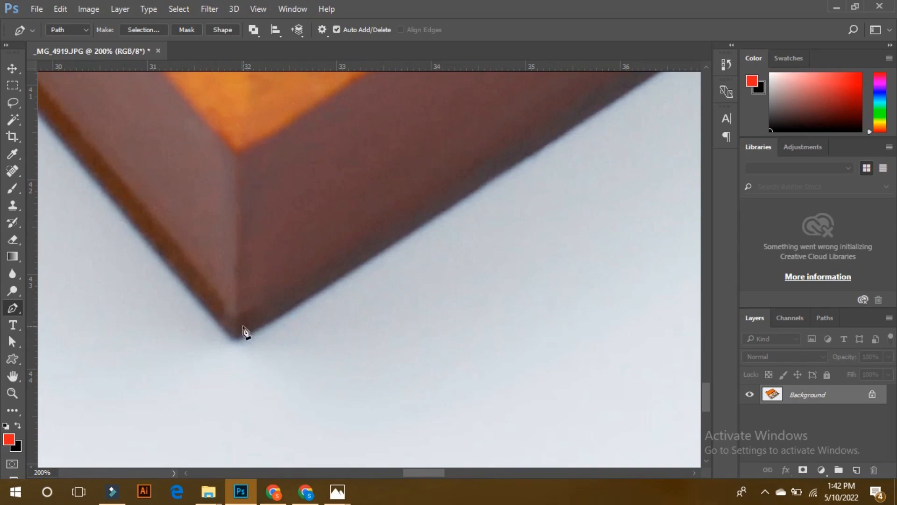
{"action": "left_click", "coordinate": [237, 338]}
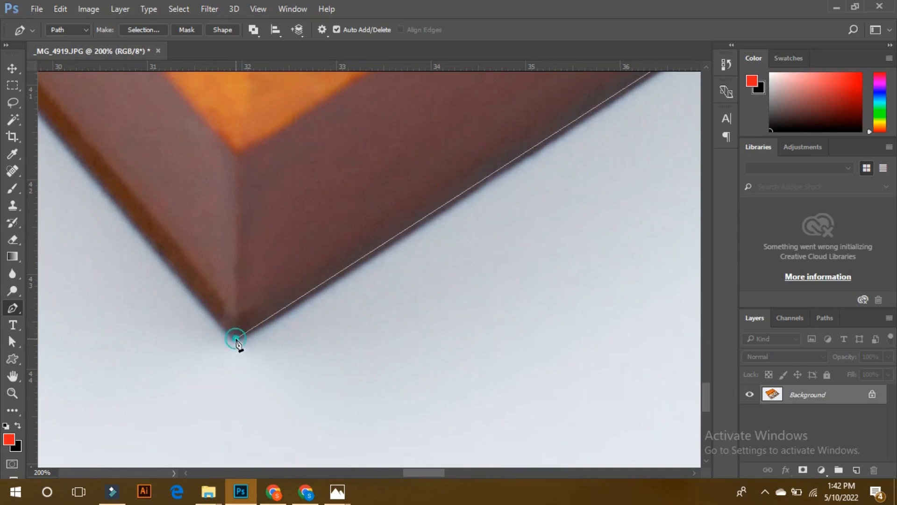
Step: Curve the path around the tray's lowest corner and trace it up the bottom edge of the adjoining short side
{"action": "mouse_move", "coordinate": [209, 291]}
{"action": "left_mouse_down"}
{"action": "mouse_move", "coordinate": [193, 284]}
{"action": "mouse_move", "coordinate": [192, 292]}
{"action": "left_mouse_up"}
{"action": "left_click", "coordinate": [213, 318], "text": "alt"}
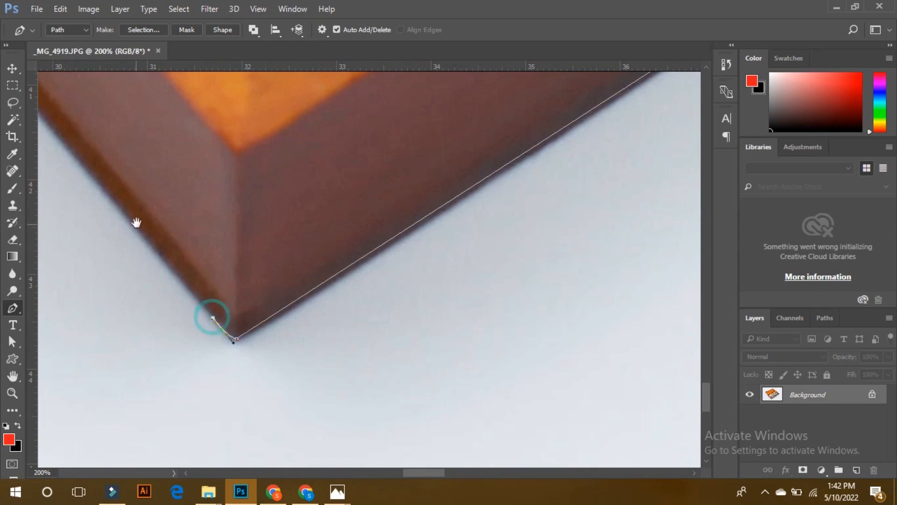
{"action": "left_click_drag", "start_coordinate": [144, 212], "coordinate": [326, 369]}
{"action": "left_click_drag", "start_coordinate": [186, 216], "coordinate": [429, 414]}
{"action": "left_click_drag", "start_coordinate": [244, 214], "coordinate": [305, 319]}
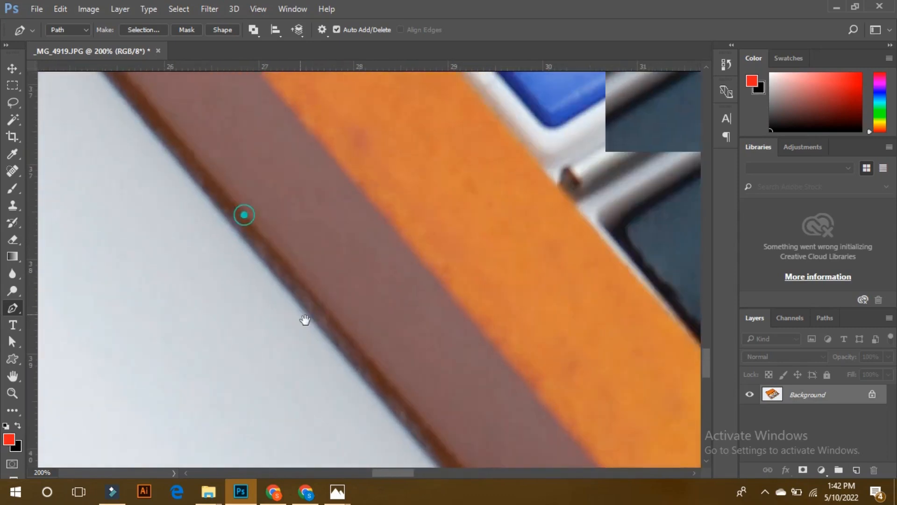
{"action": "left_click", "coordinate": [244, 241]}
{"action": "left_click_drag", "start_coordinate": [207, 188], "coordinate": [315, 409]}
{"action": "left_click_drag", "start_coordinate": [209, 240], "coordinate": [362, 408]}
{"action": "left_click", "coordinate": [188, 252]}
Step: Trace the path around the tray's rear bottom corner and up its vertical edge to the underside of the lid
{"action": "left_click_drag", "start_coordinate": [173, 152], "coordinate": [448, 369]}
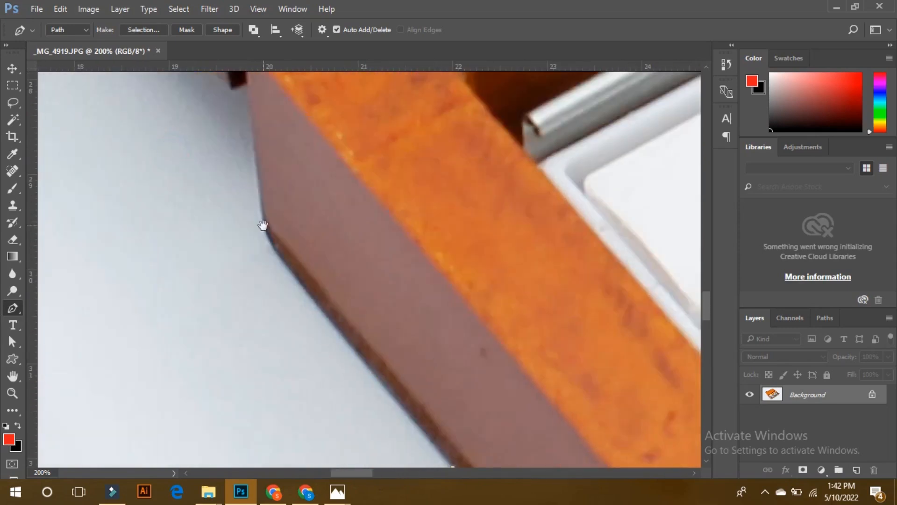
{"action": "left_click", "coordinate": [275, 251]}
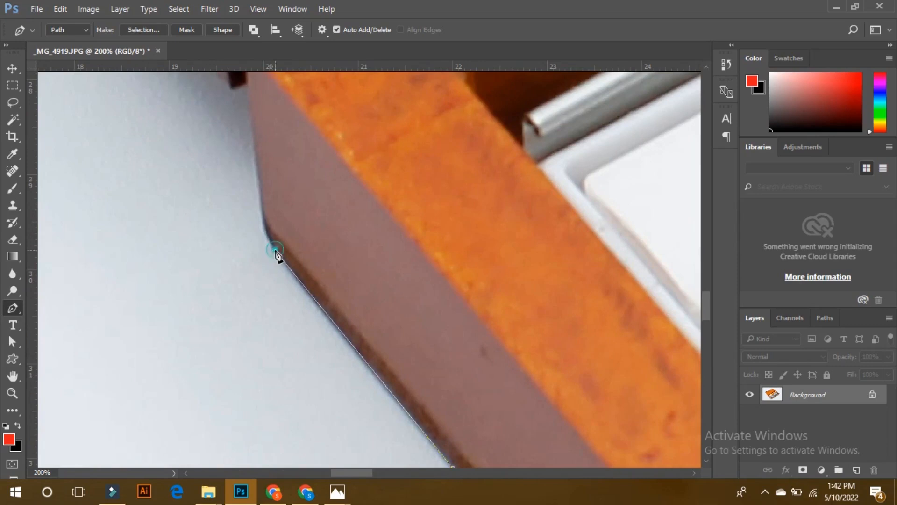
{"action": "left_click", "coordinate": [262, 211]}
{"action": "left_click_drag", "start_coordinate": [262, 167], "coordinate": [303, 312]}
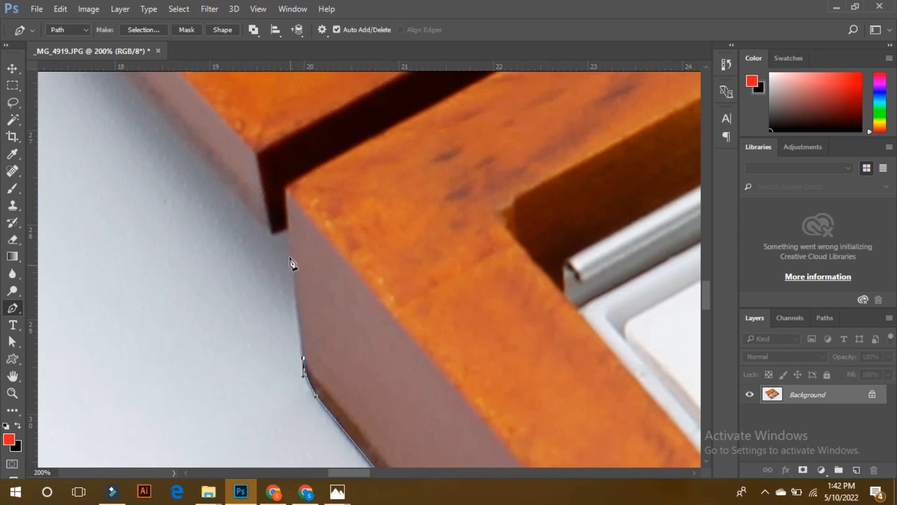
{"action": "left_click", "coordinate": [289, 232]}
Step: Trace the outer bottom edge of the lid's short side to its far corner, ending in a corner point without an outgoing handle
{"action": "left_click_drag", "start_coordinate": [245, 214], "coordinate": [404, 424]}
{"action": "left_click_drag", "start_coordinate": [236, 268], "coordinate": [437, 433]}
{"action": "left_click_drag", "start_coordinate": [228, 211], "coordinate": [391, 392]}
{"action": "left_click_drag", "start_coordinate": [250, 217], "coordinate": [374, 400]}
{"action": "left_click_drag", "start_coordinate": [237, 244], "coordinate": [375, 420]}
{"action": "left_click_drag", "start_coordinate": [237, 200], "coordinate": [286, 248]}
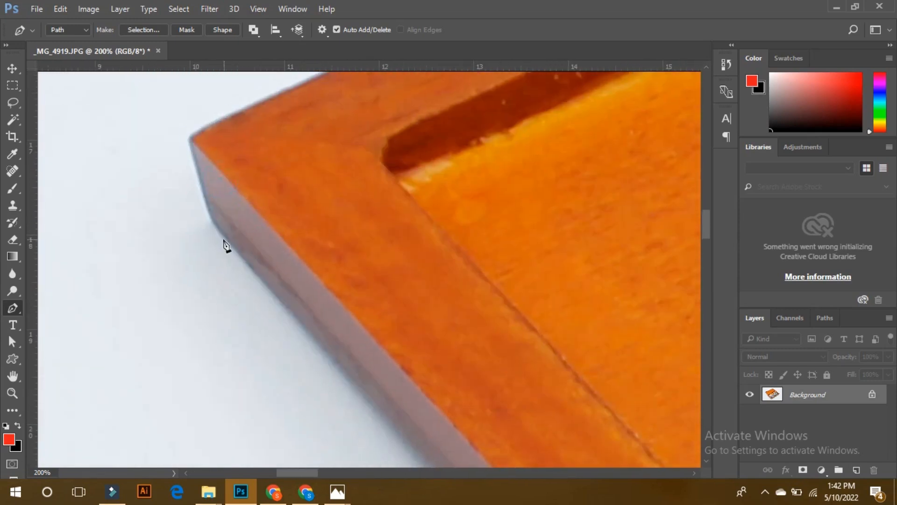
{"action": "left_click", "coordinate": [215, 223]}
{"action": "key", "text": "ctrl+z"}
{"action": "left_click_drag", "start_coordinate": [214, 223], "coordinate": [158, 143]}
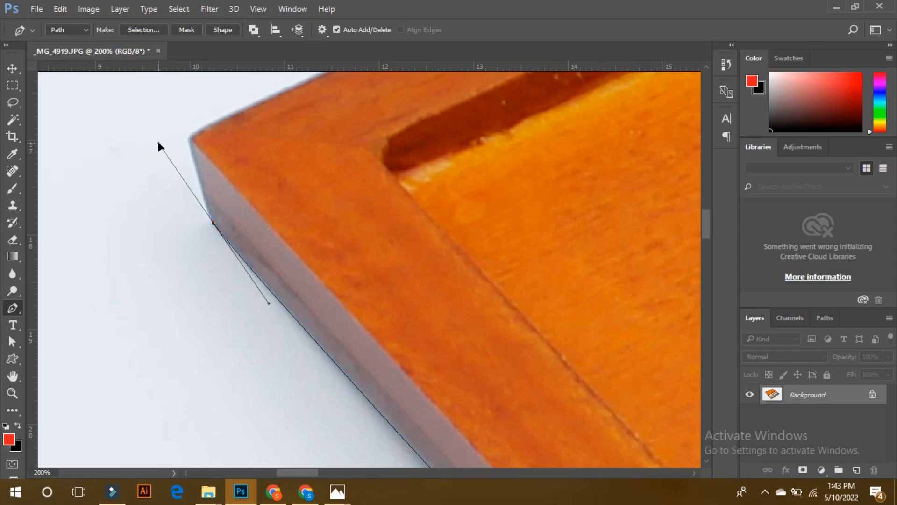
{"action": "left_click", "coordinate": [213, 223], "text": "alt"}
Step: Curve the path around the lid's far upper corner and remove the new anchor's outgoing handle
{"action": "scroll", "coordinate": [214, 215], "scroll_direction": "up", "scroll_amount": 3}
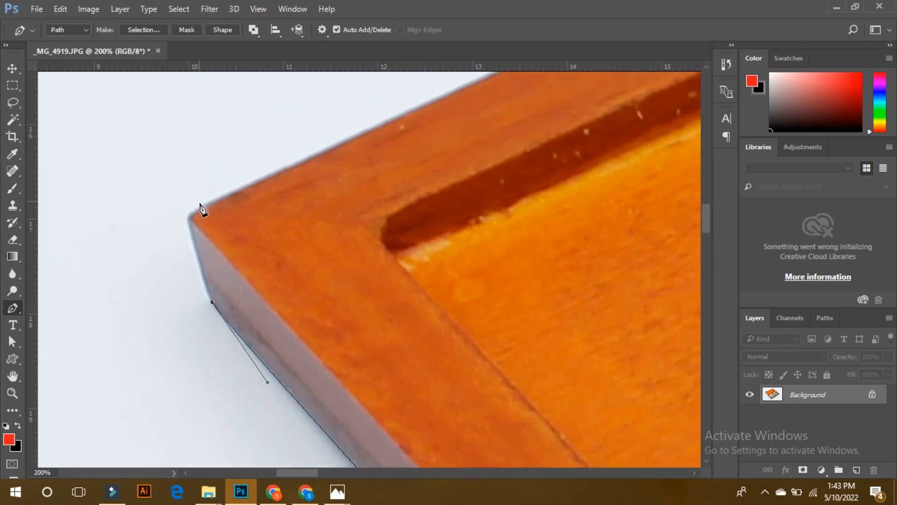
{"action": "left_click_drag", "start_coordinate": [197, 210], "coordinate": [217, 204]}
{"action": "left_click", "coordinate": [196, 211], "text": "alt"}
Step: Trace the lid's long upper edge back to the starting anchor and close the path
{"action": "left_click_drag", "start_coordinate": [388, 132], "coordinate": [220, 279]}
{"action": "left_click_drag", "start_coordinate": [453, 196], "coordinate": [246, 310]}
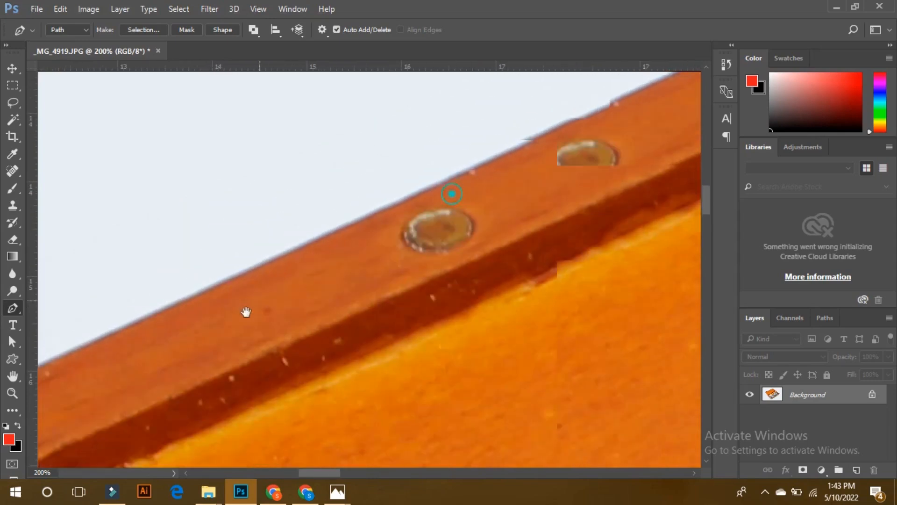
{"action": "left_click_drag", "start_coordinate": [593, 124], "coordinate": [409, 313]}
{"action": "left_click_drag", "start_coordinate": [579, 238], "coordinate": [410, 330]}
{"action": "left_click_drag", "start_coordinate": [712, 206], "coordinate": [590, 231]}
{"action": "left_click_drag", "start_coordinate": [591, 181], "coordinate": [446, 284]}
{"action": "left_click", "coordinate": [625, 219]}
{"action": "left_click_drag", "start_coordinate": [610, 189], "coordinate": [427, 271]}
{"action": "left_click_drag", "start_coordinate": [625, 174], "coordinate": [435, 280]}
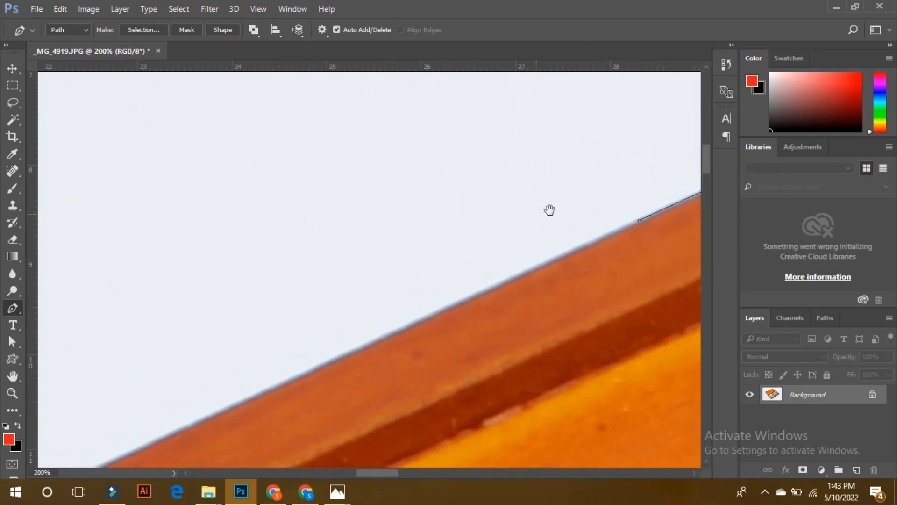
{"action": "left_click", "coordinate": [637, 221]}
Step: Convert the closed path to a selection and copy the paint box to a new layer
{"action": "key", "text": "ctrl+0"}
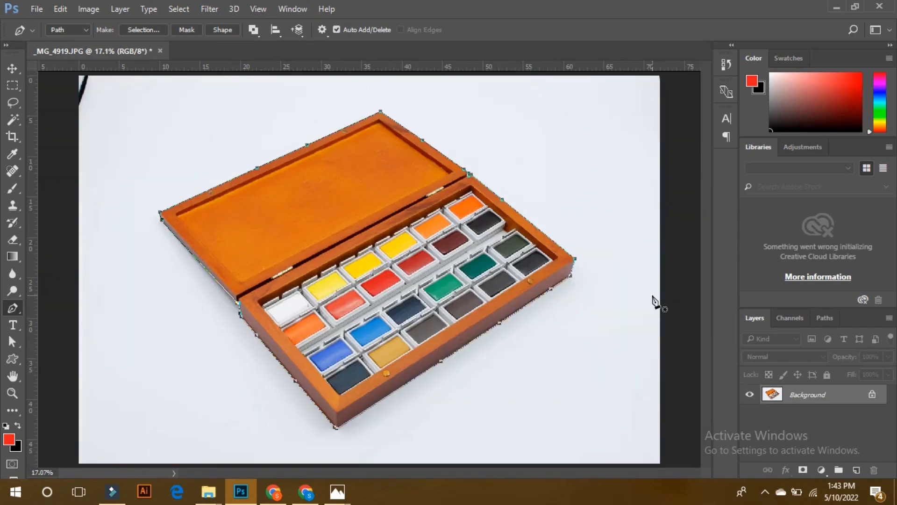
{"action": "key", "text": "ctrl+Return"}
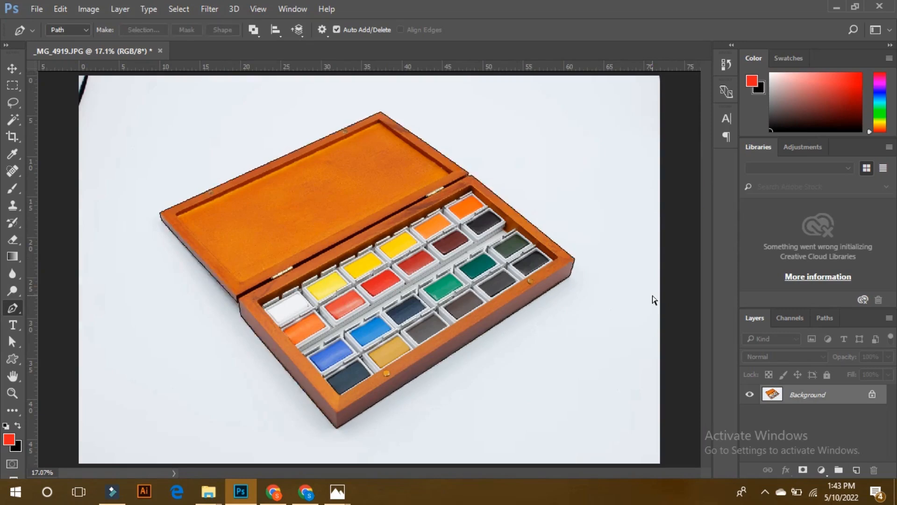
{"action": "key", "text": "ctrl+j"}
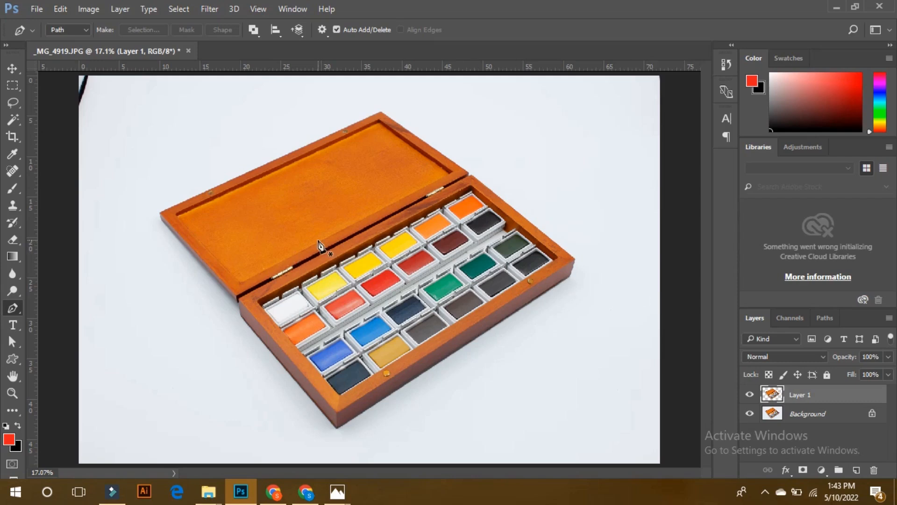
Step: Create a new 1500 × 1500 pixel document with portrait orientation
{"action": "left_click", "coordinate": [37, 9]}
{"action": "left_click", "coordinate": [49, 24]}
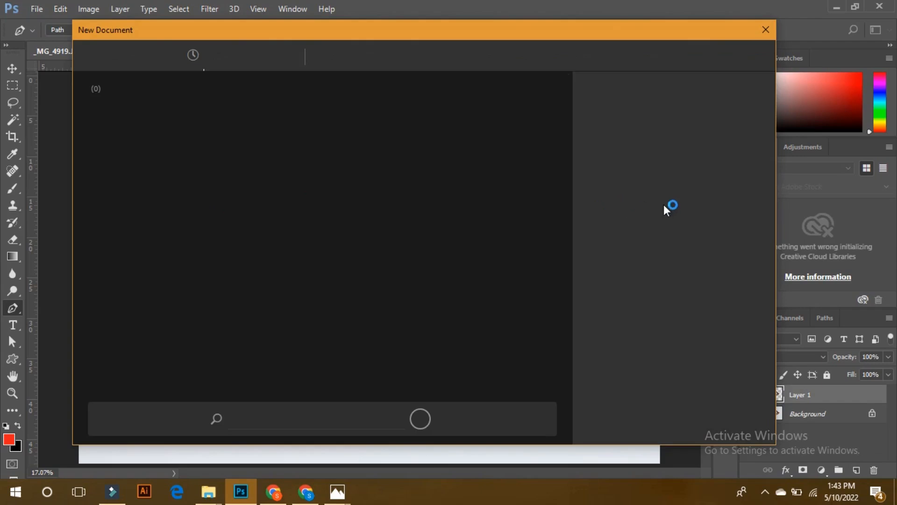
{"action": "type", "text": "1500"}
{"action": "key", "text": "Tab"}
{"action": "type", "text": "150"}
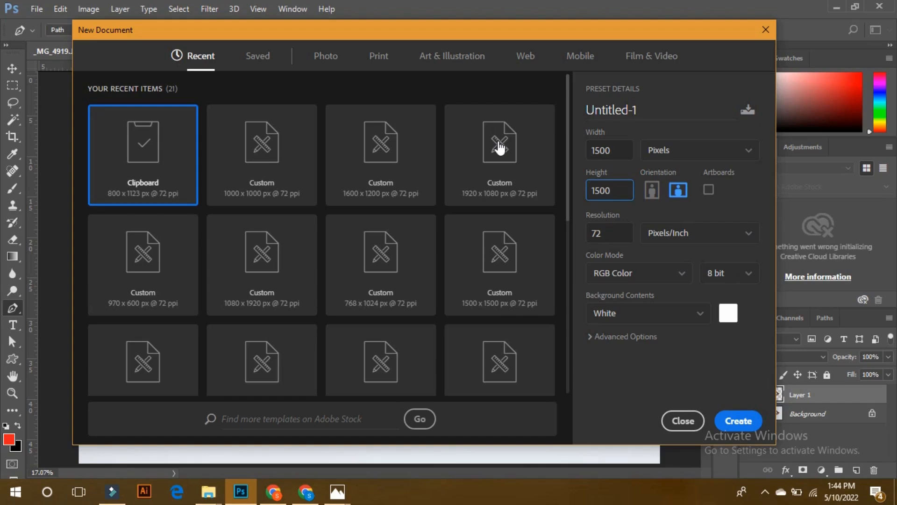
{"action": "left_click", "coordinate": [652, 190]}
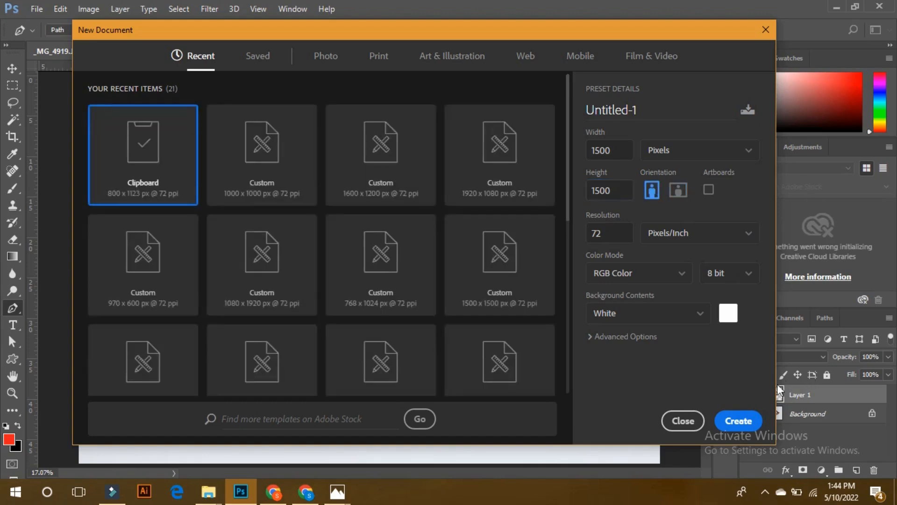
{"action": "left_click", "coordinate": [742, 422]}
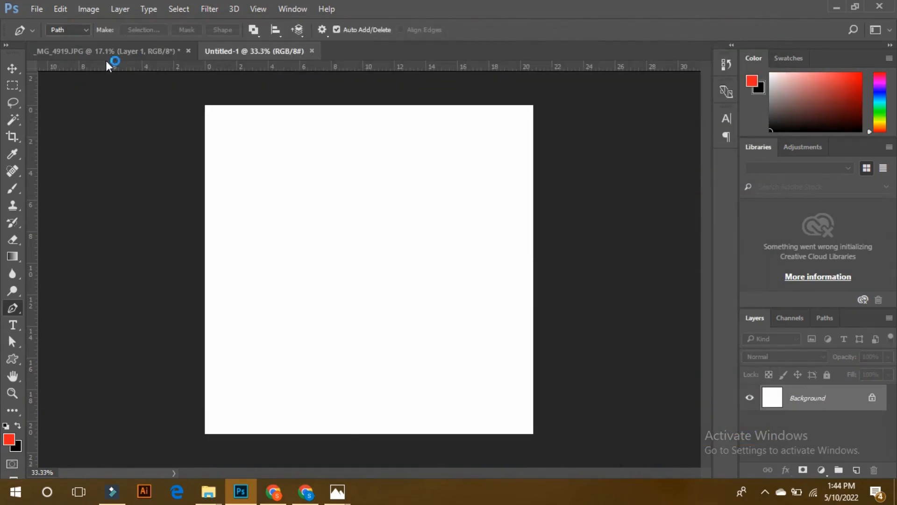
Step: Bring the cut-out paint box layer from _MG_4919.JPG into the new 1500 × 1500 pixel document
{"action": "left_click", "coordinate": [110, 48]}
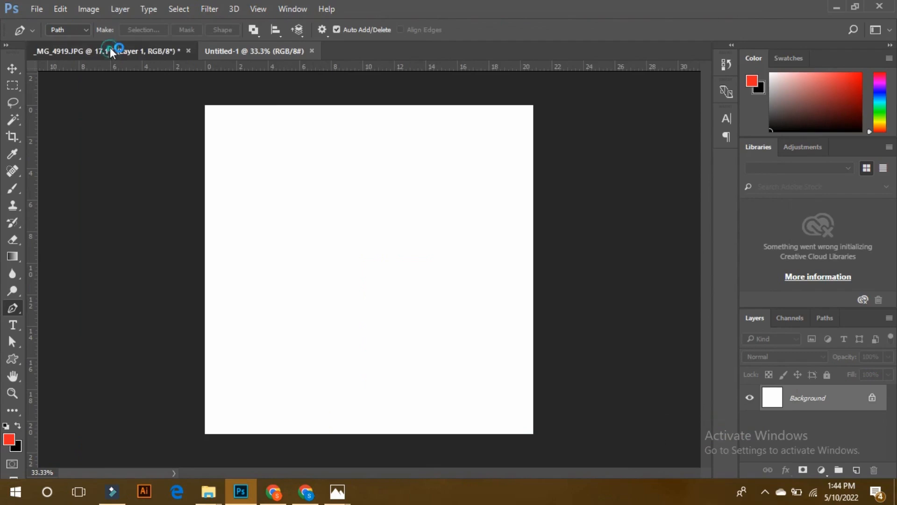
{"action": "left_click", "coordinate": [7, 70]}
{"action": "left_click_drag", "start_coordinate": [360, 260], "coordinate": [387, 312]}
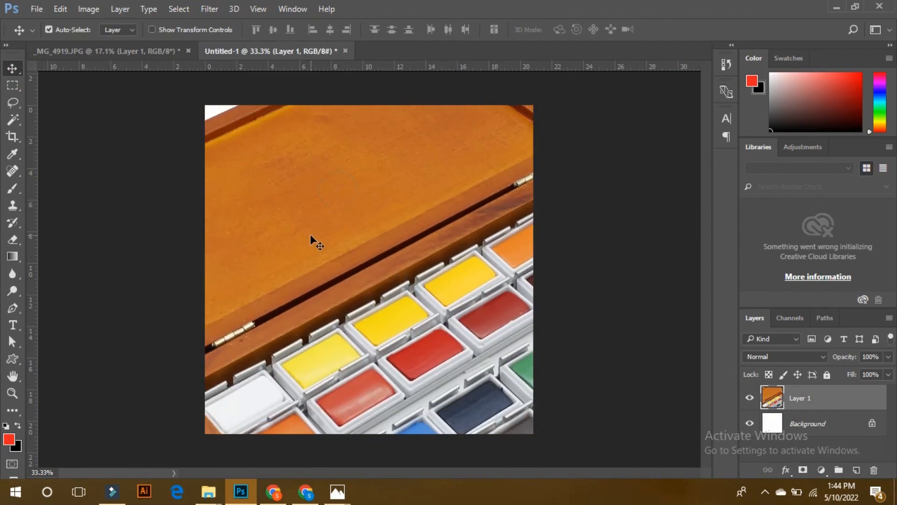
Step: Scale the paint box down proportionally until it spans nearly the canvas width, and position it slightly below the centre
{"action": "key", "text": "ctrl+t"}
{"action": "left_click_drag", "start_coordinate": [210, 127], "coordinate": [345, 214]}
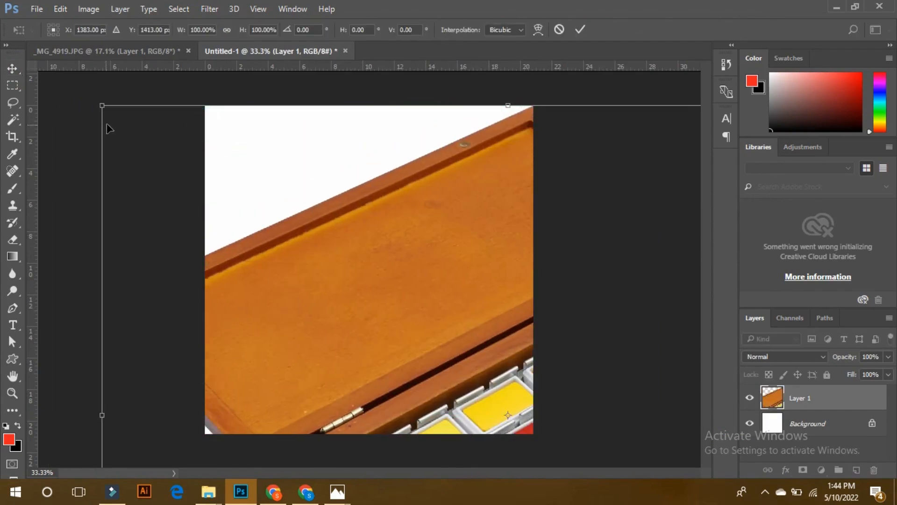
{"action": "left_click_drag", "start_coordinate": [102, 102], "coordinate": [332, 258]}
{"action": "mouse_move", "coordinate": [464, 370]}
{"action": "left_mouse_down"}
{"action": "mouse_move", "coordinate": [333, 248]}
{"action": "mouse_move", "coordinate": [324, 215]}
{"action": "left_mouse_up"}
{"action": "left_click_drag", "start_coordinate": [423, 202], "coordinate": [422, 213]}
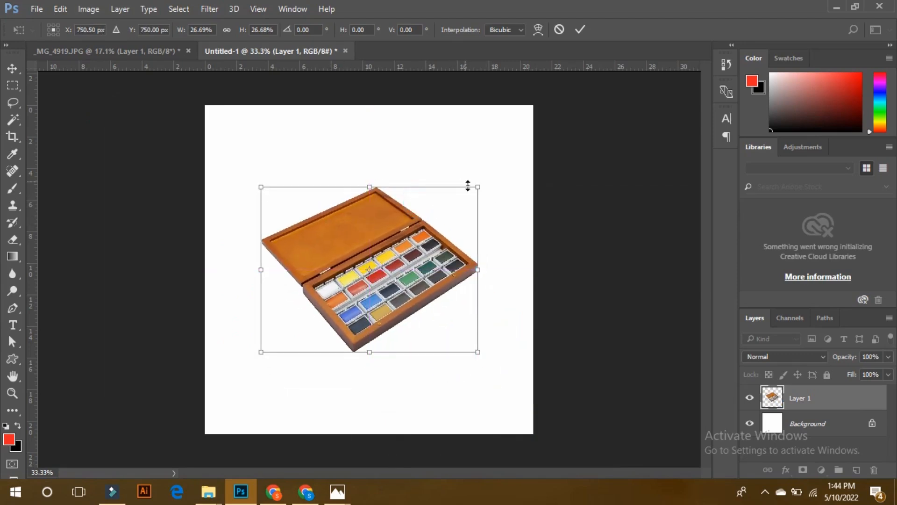
{"action": "left_click_drag", "start_coordinate": [475, 186], "coordinate": [527, 155]}
{"action": "left_click_drag", "start_coordinate": [430, 219], "coordinate": [428, 240]}
{"action": "key", "text": "Return"}
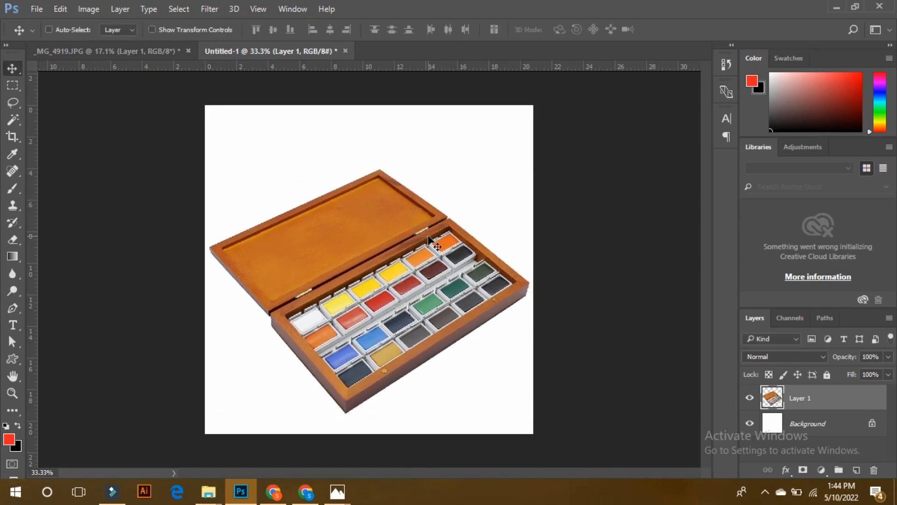
Step: Close the _MG_4919.JPG photo without saving its changes
{"action": "left_click", "coordinate": [131, 48]}
{"action": "left_click", "coordinate": [188, 51]}
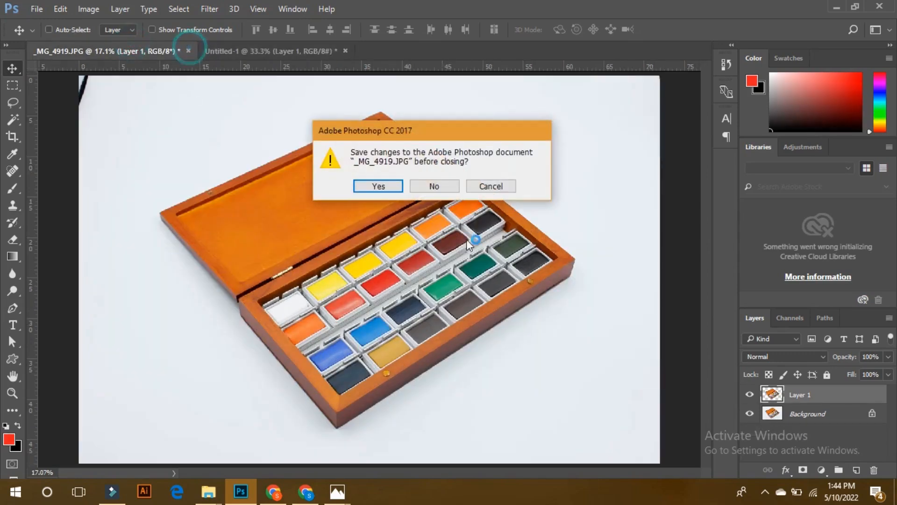
{"action": "left_click", "coordinate": [428, 185]}
Step: Open the maroon APOLO ARTE box photo _MG_4934 from the "1. Main" folder in Photoshop
{"action": "mouse_move", "coordinate": [212, 496]}
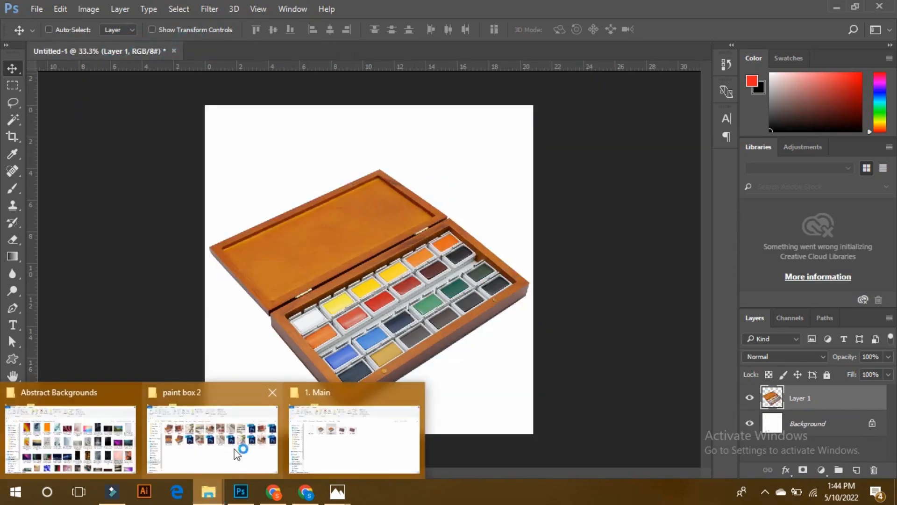
{"action": "left_click", "coordinate": [332, 434]}
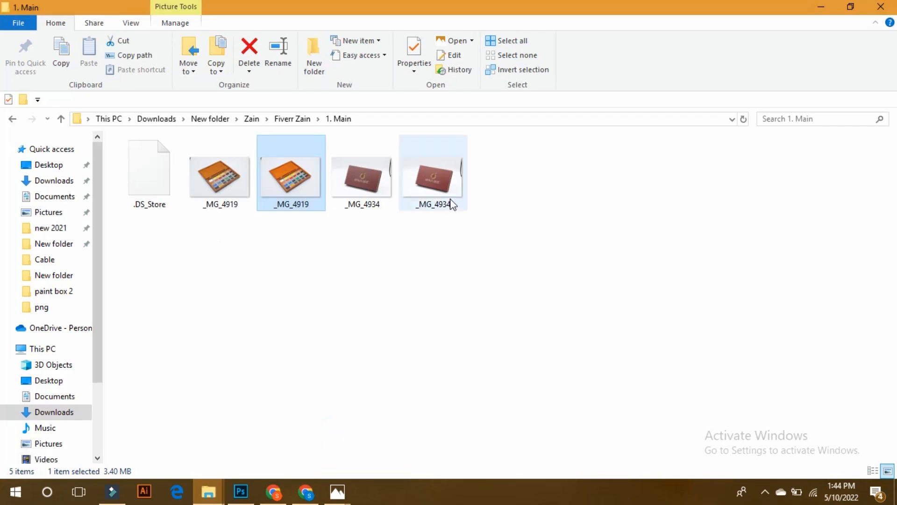
{"action": "left_click_drag", "start_coordinate": [438, 178], "coordinate": [405, 38]}
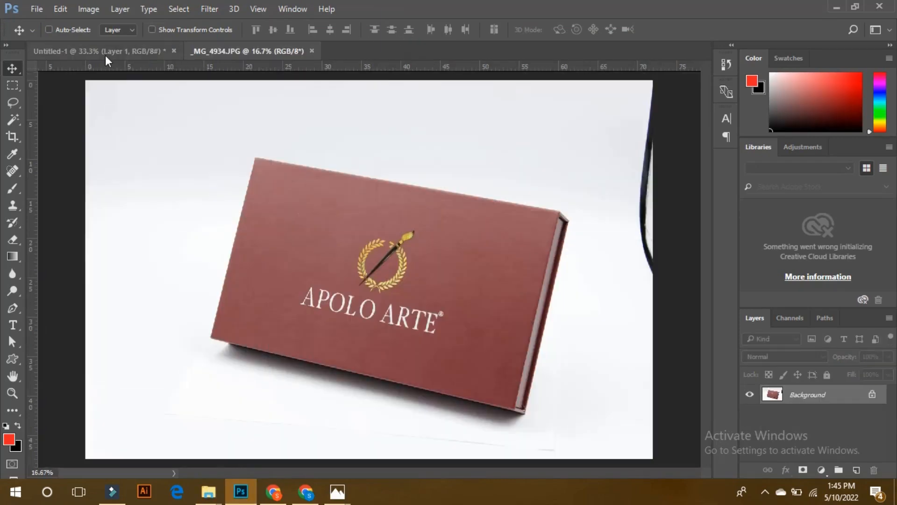
{"action": "left_click", "coordinate": [105, 54]}
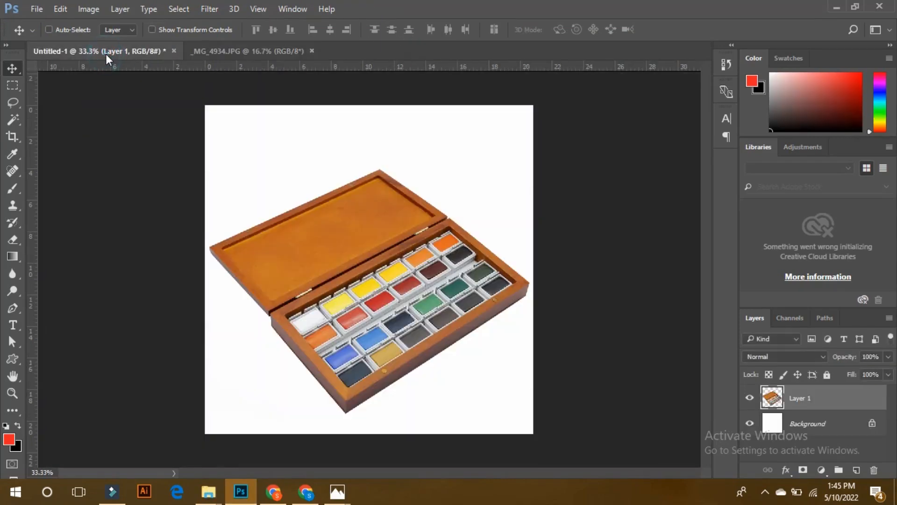
{"action": "left_click", "coordinate": [234, 49]}
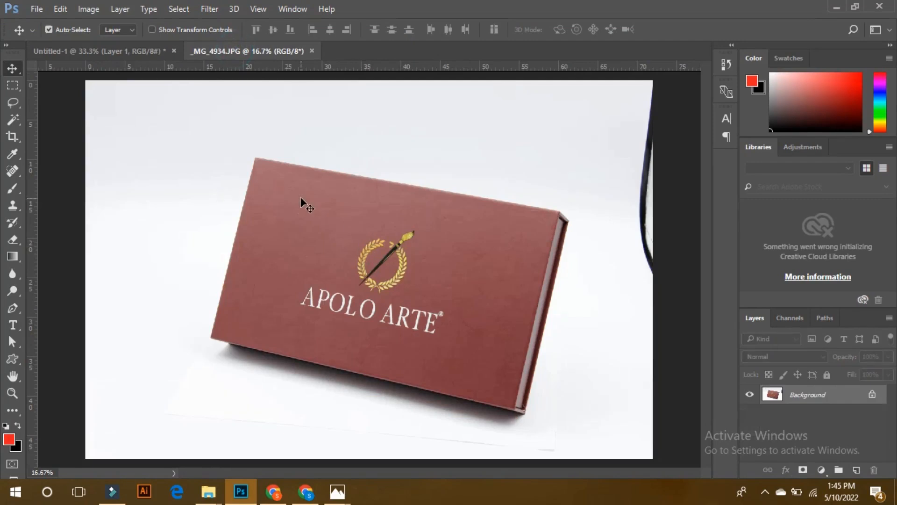
Step: Start a Pen path near the maroon box's upper-left corner and trace its upper edge to the upper-right corner
{"action": "key", "text": "ctrl+1"}
{"action": "key", "text": "ctrl+0"}
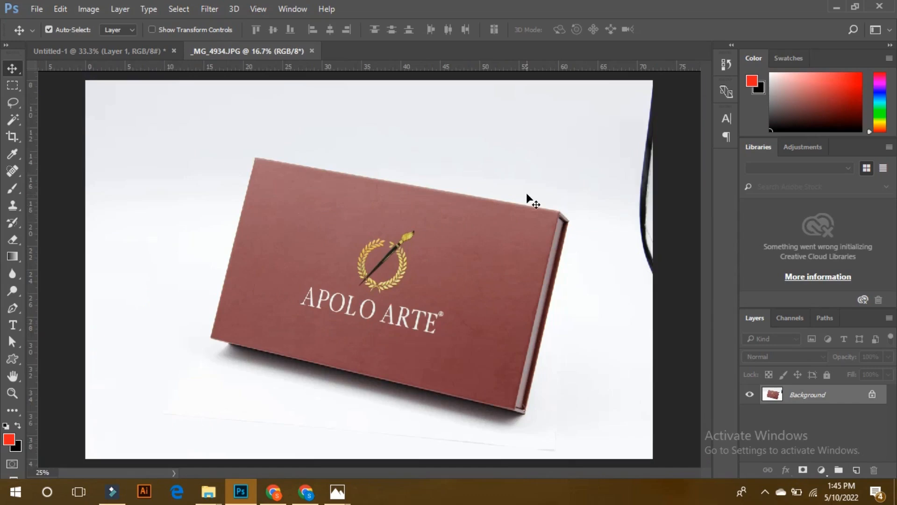
{"action": "key", "text": "ctrl+plus"}
{"action": "key", "text": "p"}
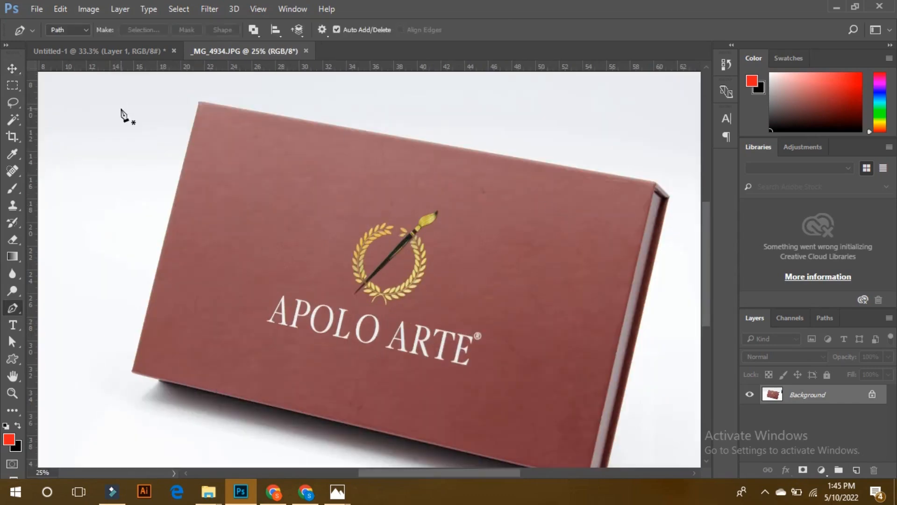
{"action": "left_click", "coordinate": [205, 102]}
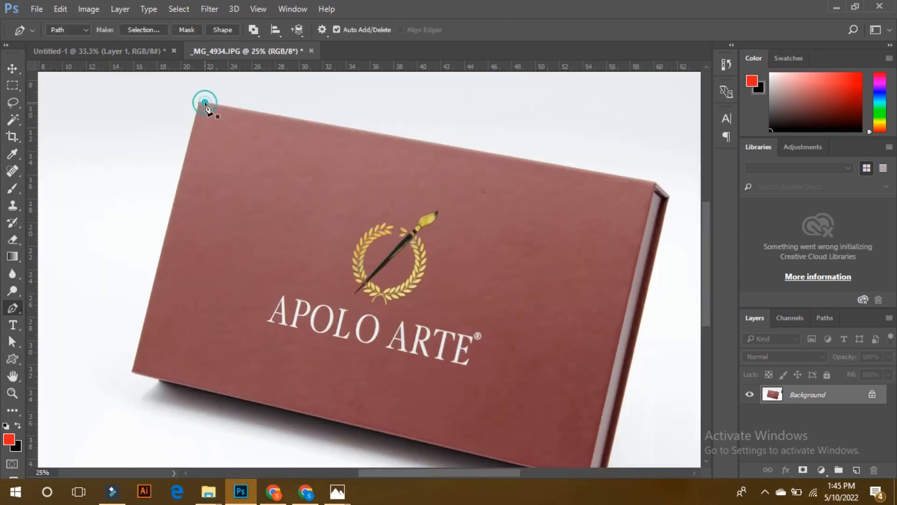
{"action": "left_click", "coordinate": [647, 179]}
{"action": "left_click_drag", "start_coordinate": [649, 179], "coordinate": [655, 181]}
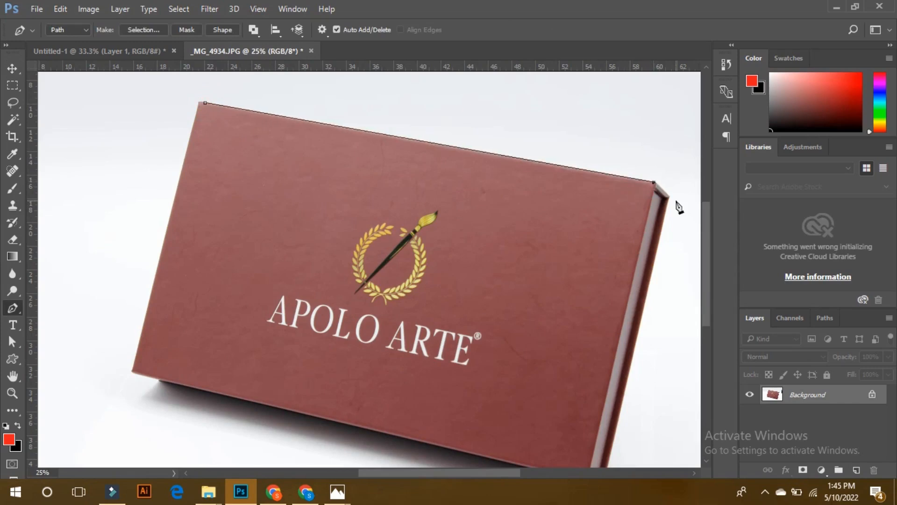
Step: Continue the path around the maroon box's upper-right corner to the outer edge of its side and remove the last anchor's outgoing handle
{"action": "key", "text": "ctrl+plus"}
{"action": "key", "text": "ctrl+plus"}
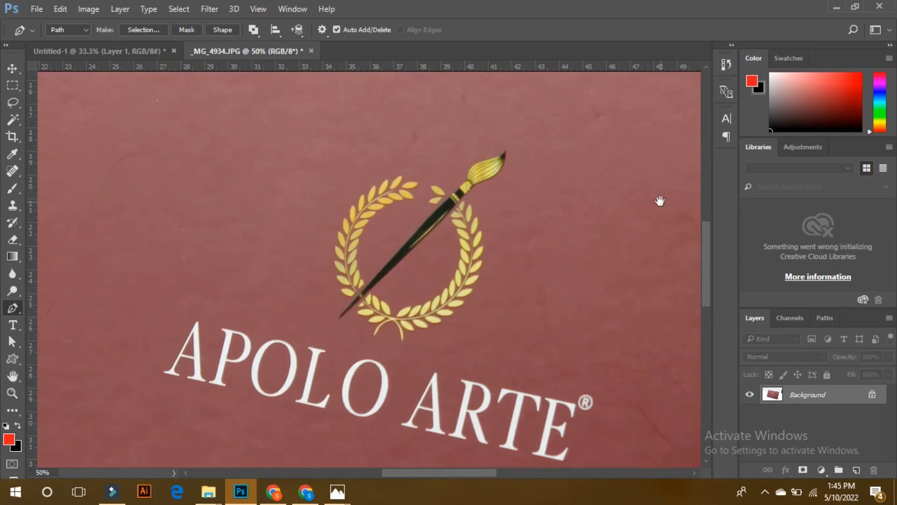
{"action": "left_click_drag", "start_coordinate": [659, 200], "coordinate": [325, 282]}
{"action": "left_click_drag", "start_coordinate": [507, 260], "coordinate": [467, 270]}
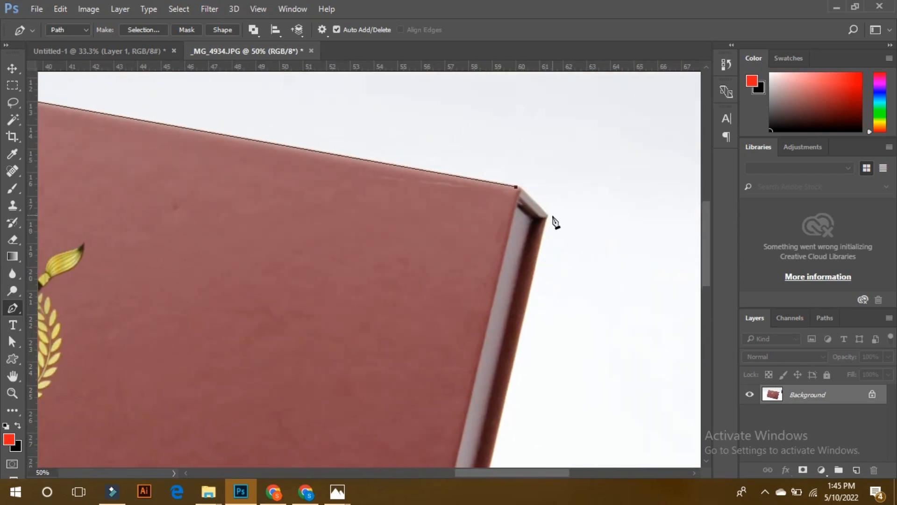
{"action": "key", "text": "ctrl+plus"}
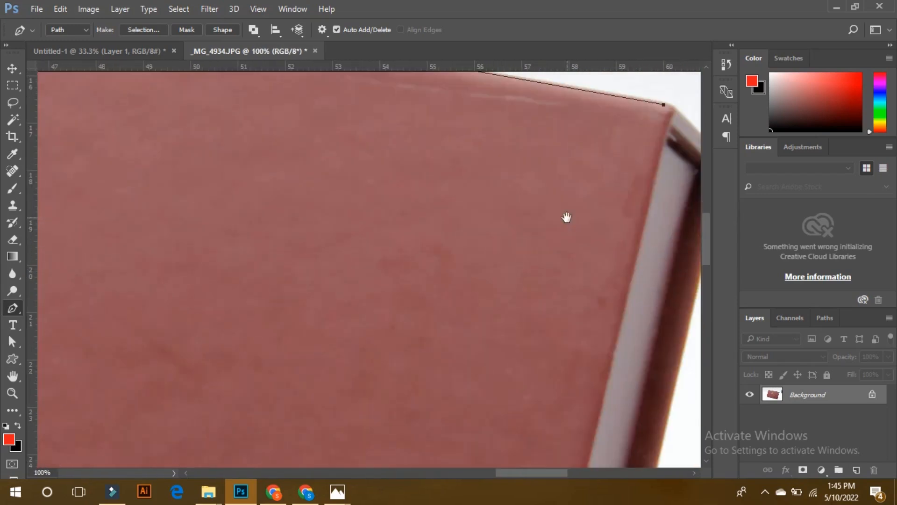
{"action": "left_click_drag", "start_coordinate": [567, 217], "coordinate": [411, 318]}
{"action": "left_click", "coordinate": [508, 205]}
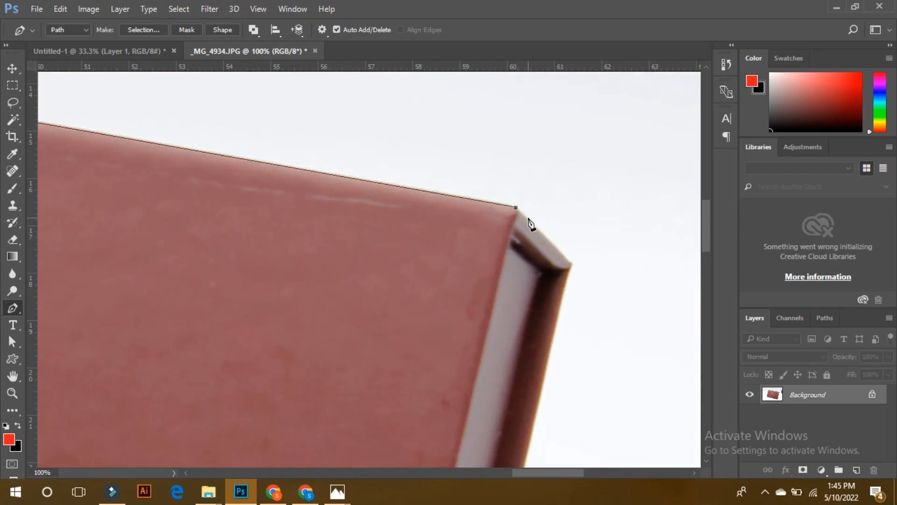
{"action": "left_click", "coordinate": [527, 217]}
{"action": "left_click", "coordinate": [570, 263]}
{"action": "left_click", "coordinate": [569, 283]}
{"action": "left_click", "coordinate": [570, 263]}
Step: Trace the path down the maroon box's side edge and around its lower-right corner
{"action": "scroll", "coordinate": [551, 348], "scroll_direction": "down", "scroll_amount": 5}
{"action": "left_click", "coordinate": [538, 291]}
{"action": "left_click_drag", "start_coordinate": [556, 368], "coordinate": [596, 123]}
{"action": "left_click_drag", "start_coordinate": [551, 334], "coordinate": [585, 164]}
{"action": "left_click_drag", "start_coordinate": [545, 325], "coordinate": [546, 314]}
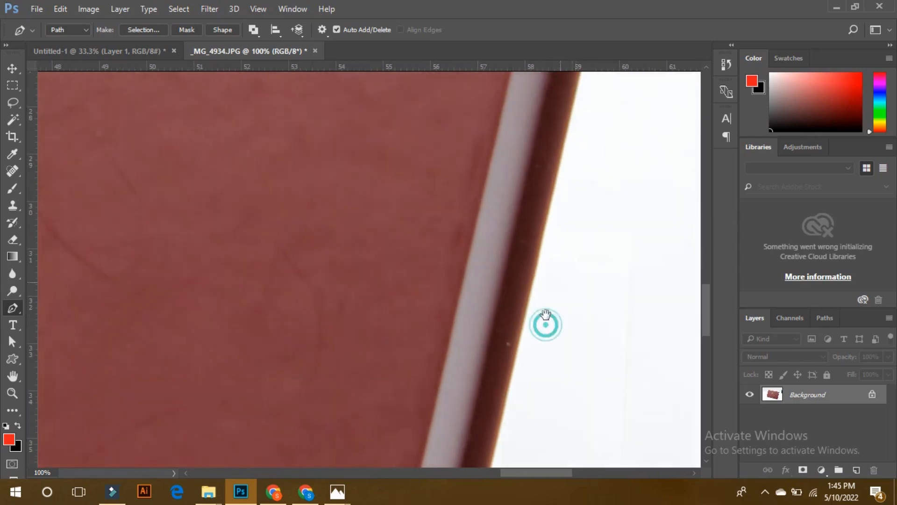
{"action": "left_click_drag", "start_coordinate": [526, 354], "coordinate": [551, 284]}
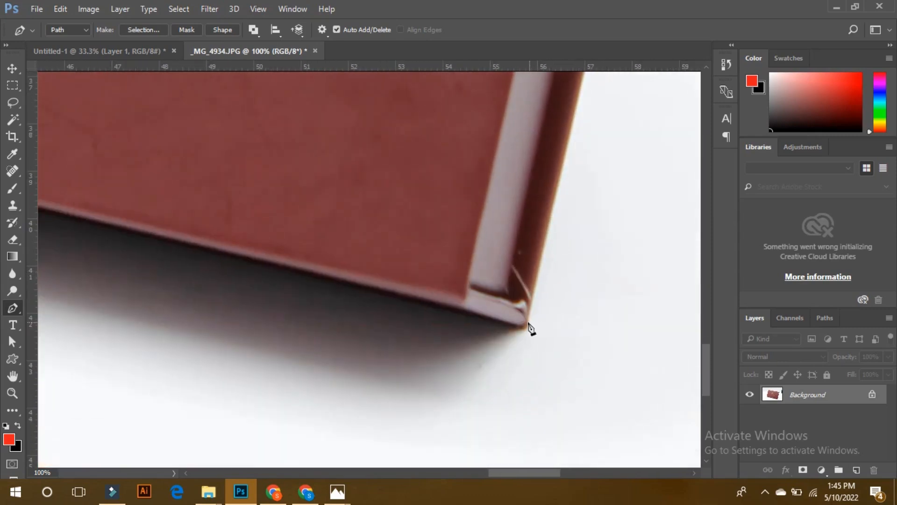
{"action": "left_click_drag", "start_coordinate": [528, 318], "coordinate": [482, 316]}
Step: Trace the path along the maroon box's lower edge to the end of the dark underside near the lower-left corner
{"action": "left_click_drag", "start_coordinate": [179, 230], "coordinate": [560, 304]}
{"action": "left_click_drag", "start_coordinate": [335, 244], "coordinate": [662, 302]}
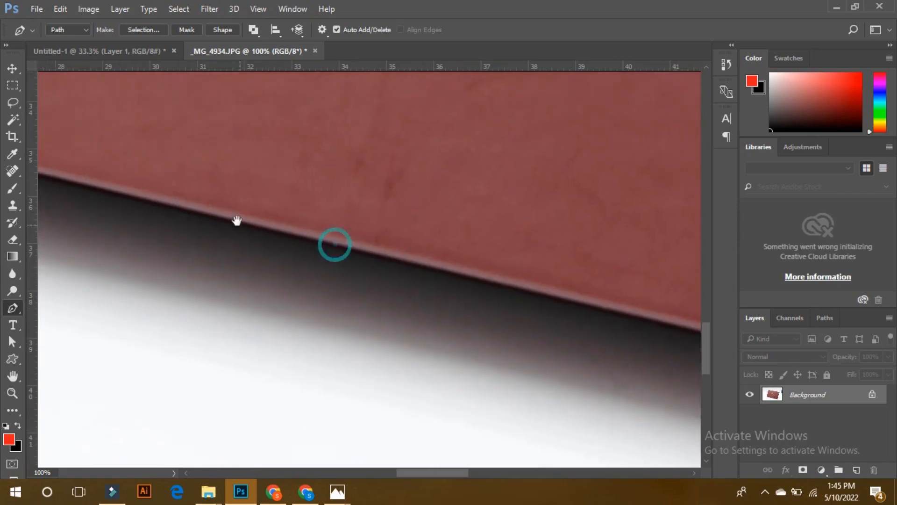
{"action": "left_click_drag", "start_coordinate": [214, 205], "coordinate": [561, 296]}
{"action": "left_click_drag", "start_coordinate": [279, 237], "coordinate": [506, 286]}
{"action": "left_click_drag", "start_coordinate": [255, 211], "coordinate": [451, 264]}
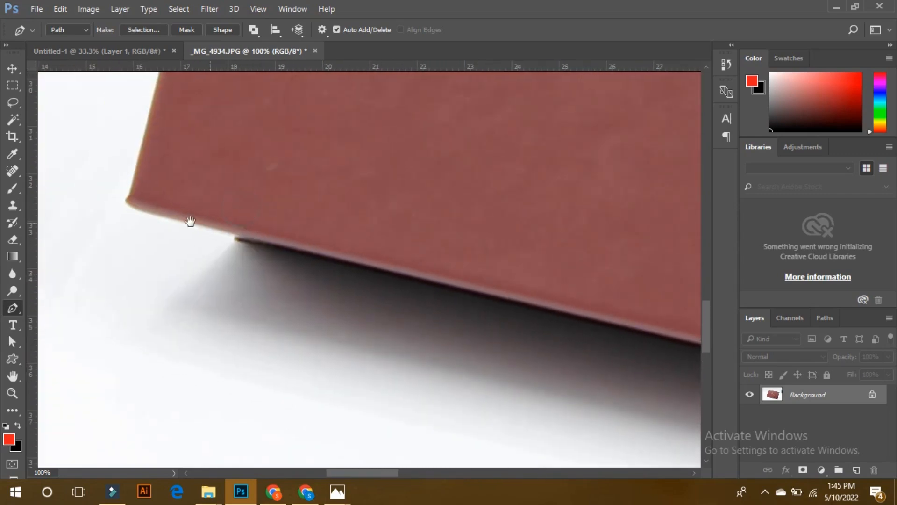
{"action": "left_click", "coordinate": [235, 240]}
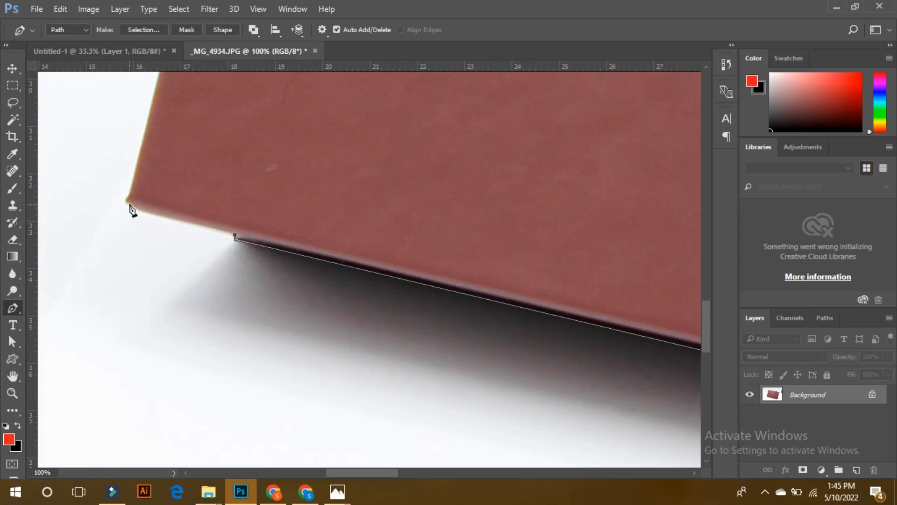
Step: Curve the path around the maroon box's lower-left corner and add an anchor a short way up the left edge, without outgoing handles
{"action": "left_click_drag", "start_coordinate": [126, 200], "coordinate": [125, 189]}
{"action": "left_click", "coordinate": [126, 200]}
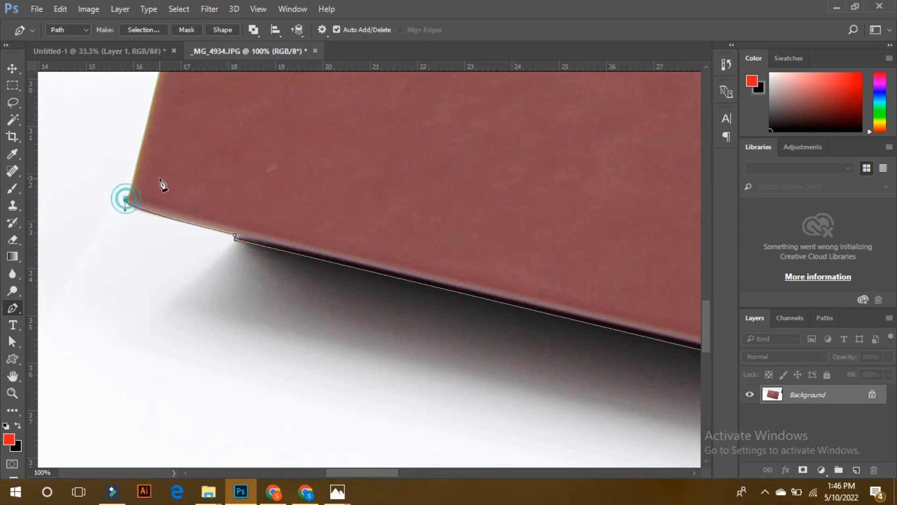
{"action": "left_click_drag", "start_coordinate": [140, 150], "coordinate": [145, 101]}
{"action": "left_click", "coordinate": [139, 150], "text": "alt"}
Step: Trace the maroon box's left edge up to its rounded upper-left corner and carry the path around towards the starting anchor
{"action": "left_click_drag", "start_coordinate": [210, 148], "coordinate": [188, 407]}
{"action": "left_click_drag", "start_coordinate": [264, 128], "coordinate": [255, 256]}
{"action": "left_click_drag", "start_coordinate": [306, 167], "coordinate": [245, 417]}
{"action": "left_click_drag", "start_coordinate": [308, 208], "coordinate": [264, 392]}
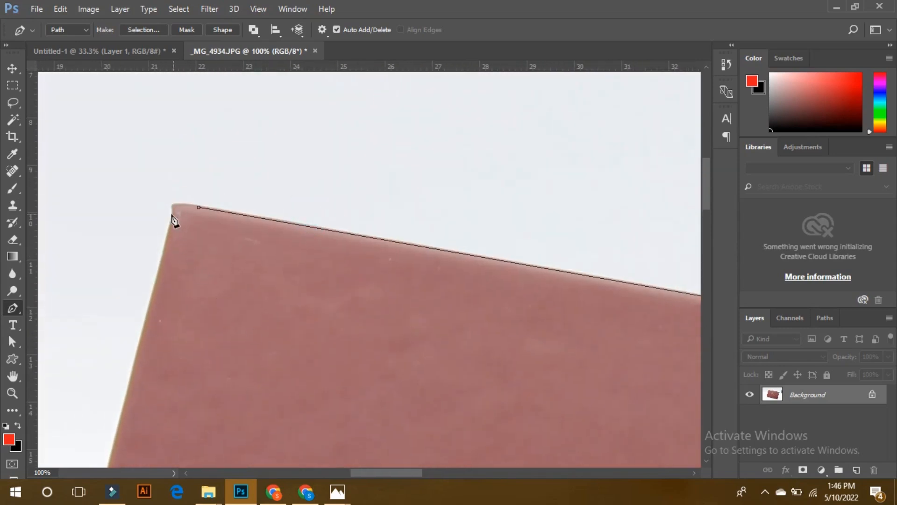
{"action": "left_click", "coordinate": [171, 207]}
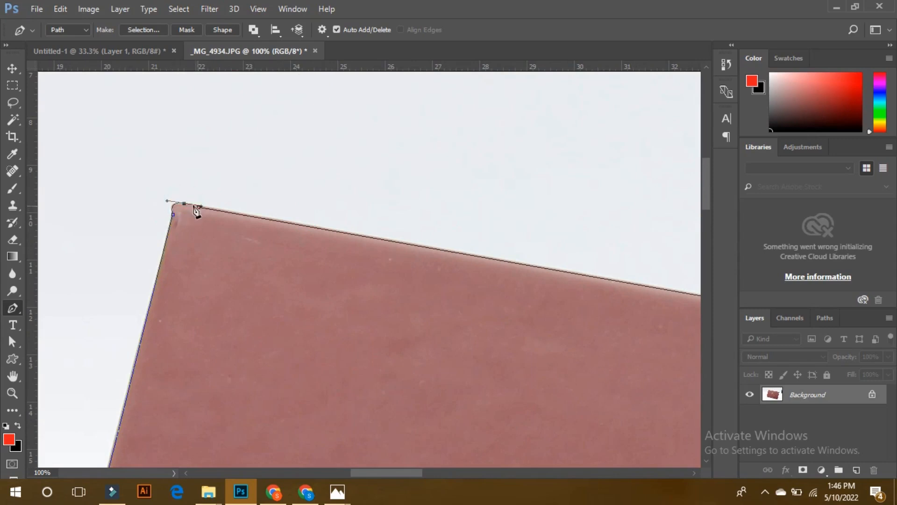
{"action": "left_click", "coordinate": [183, 204]}
Step: Convert the maroon box's path to a selection and copy the box to a new layer
{"action": "key", "text": "ctrl+0"}
{"action": "key", "text": "ctrl+Return"}
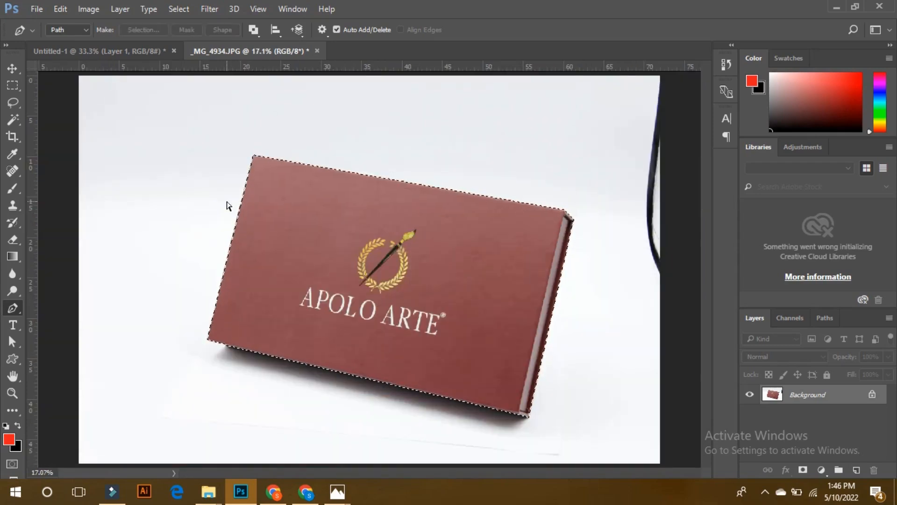
{"action": "key", "text": "ctrl+j"}
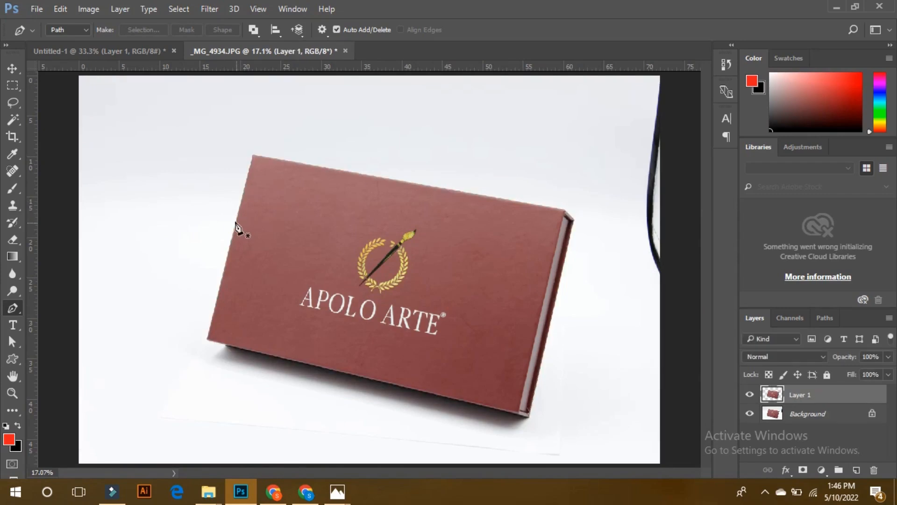
Step: Bring the cut-out maroon box into the 1500 × 1500 document and scale it to about 46% so it spans the canvas width
{"action": "key", "text": "v"}
{"action": "left_click_drag", "start_coordinate": [455, 281], "coordinate": [379, 225]}
{"action": "key", "text": "ctrl+t"}
{"action": "left_click_drag", "start_coordinate": [557, 127], "coordinate": [554, 222]}
{"action": "left_click_drag", "start_coordinate": [547, 160], "coordinate": [545, 201]}
{"action": "left_click_drag", "start_coordinate": [602, 113], "coordinate": [432, 247]}
{"action": "left_click_drag", "start_coordinate": [386, 300], "coordinate": [511, 193]}
{"action": "left_click_drag", "start_coordinate": [555, 132], "coordinate": [549, 158]}
{"action": "left_click_drag", "start_coordinate": [474, 215], "coordinate": [474, 185]}
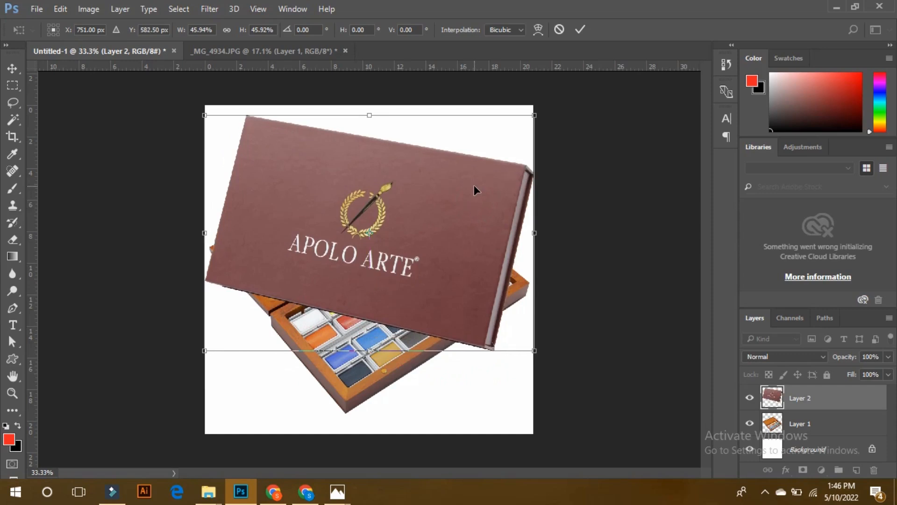
{"action": "key", "text": "Return"}
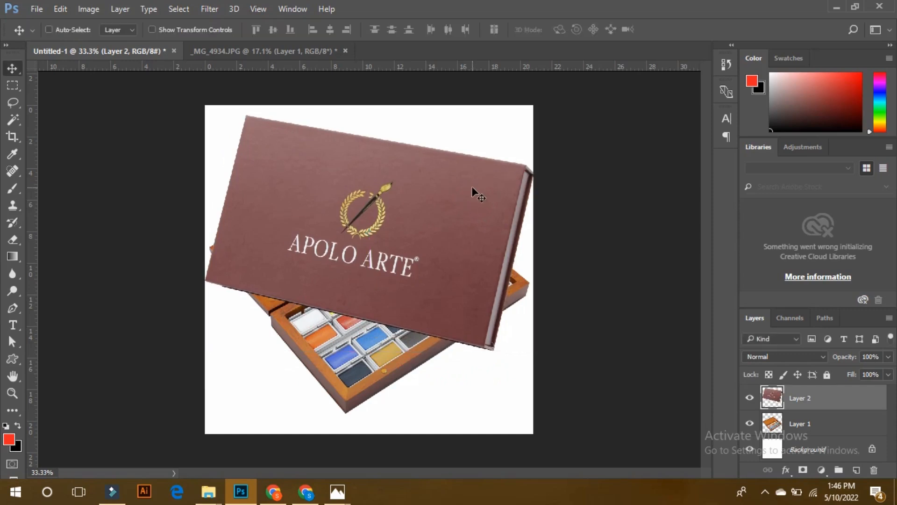
Step: Stack the maroon box layer behind the paint box and rotate it -3.53° nearer the canvas's upper edge
{"action": "left_click_drag", "start_coordinate": [802, 401], "coordinate": [805, 436]}
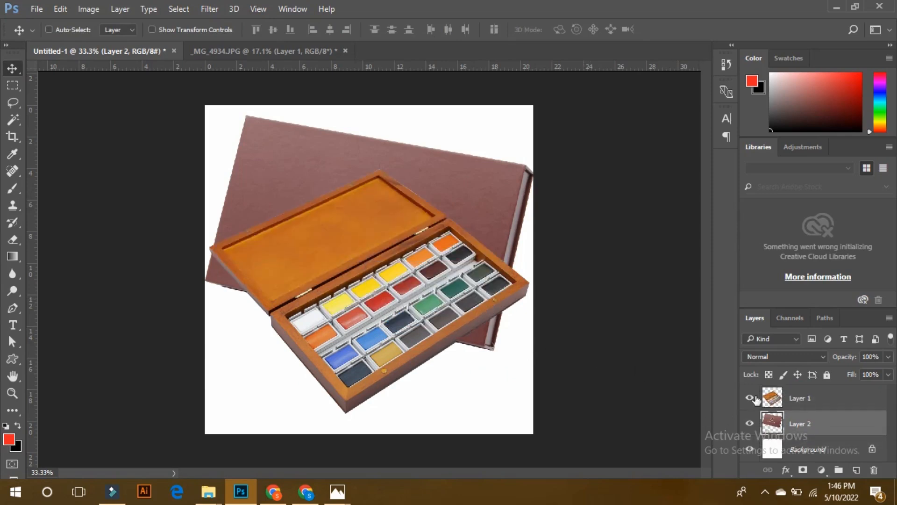
{"action": "key", "text": "ctrl+t"}
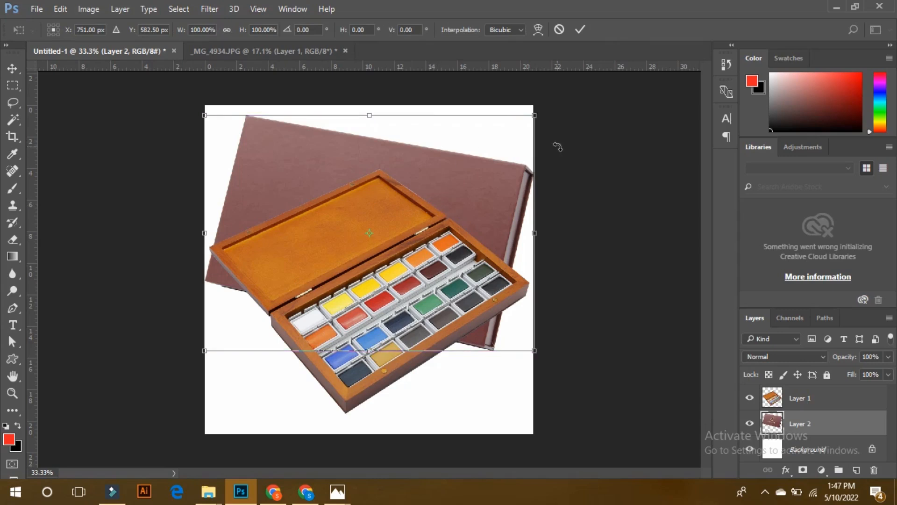
{"action": "left_click_drag", "start_coordinate": [560, 154], "coordinate": [557, 145]}
{"action": "mouse_move", "coordinate": [405, 194]}
{"action": "left_mouse_down"}
{"action": "mouse_move", "coordinate": [405, 170]}
{"action": "mouse_move", "coordinate": [412, 179]}
{"action": "left_mouse_up"}
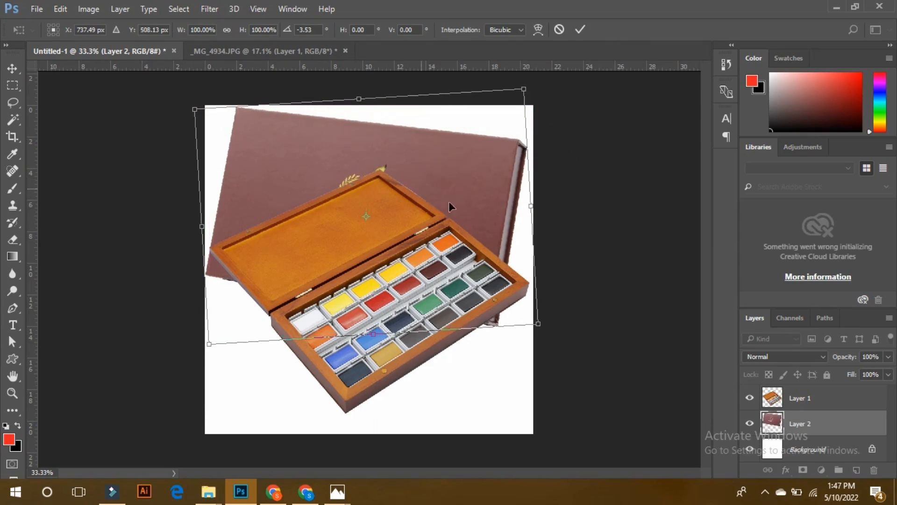
{"action": "key", "text": "Return"}
Step: Move the paint box layer down to the canvas's lower edge, exposing more of the maroon box behind it
{"action": "left_click", "coordinate": [811, 400]}
{"action": "mouse_move", "coordinate": [350, 262]}
{"action": "left_mouse_down"}
{"action": "mouse_move", "coordinate": [349, 295]}
{"action": "mouse_move", "coordinate": [349, 284]}
{"action": "left_mouse_up"}
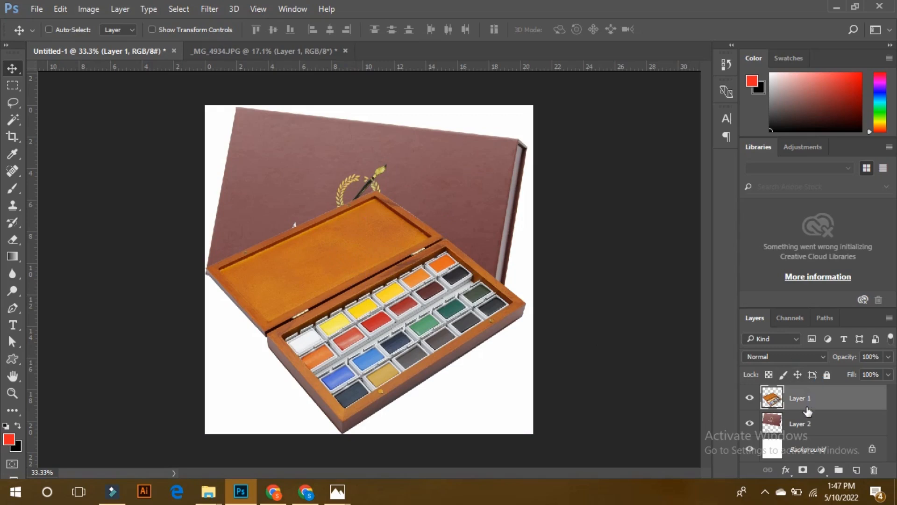
Step: Scale the paint box and maroon box layers together to about 94% around their centre
{"action": "left_click", "coordinate": [810, 426], "text": "ctrl"}
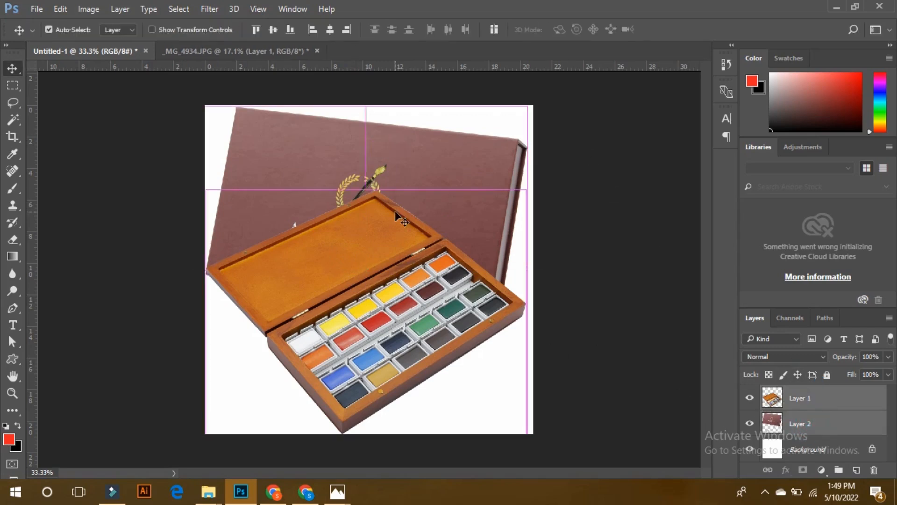
{"action": "key", "text": "ctrl+t"}
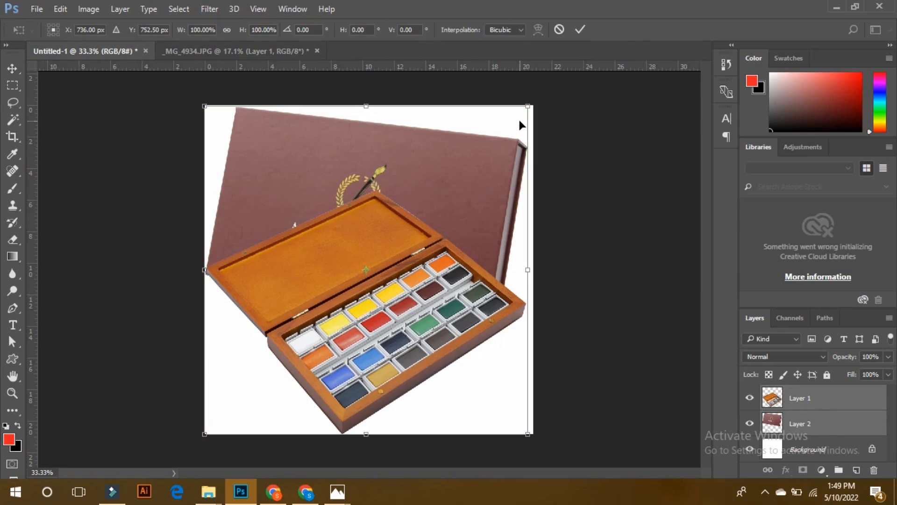
{"action": "left_click_drag", "start_coordinate": [527, 106], "coordinate": [518, 116]}
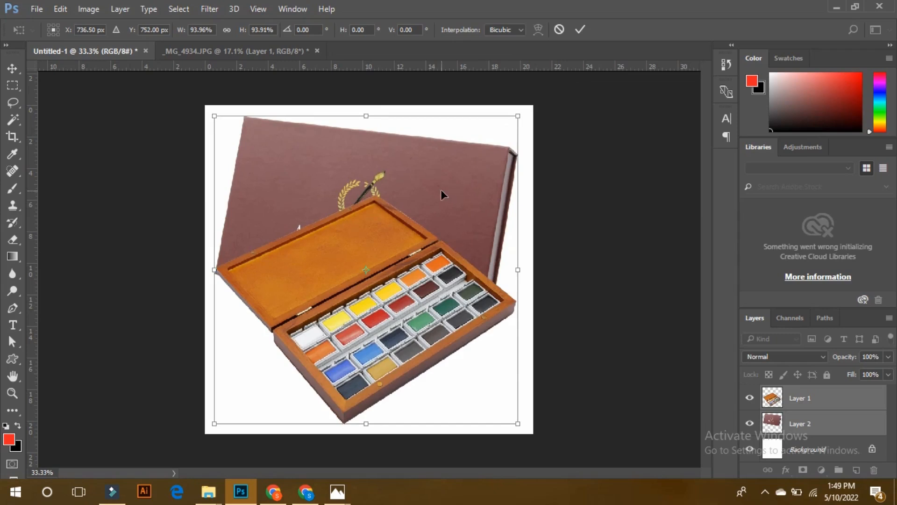
{"action": "key", "text": "Return"}
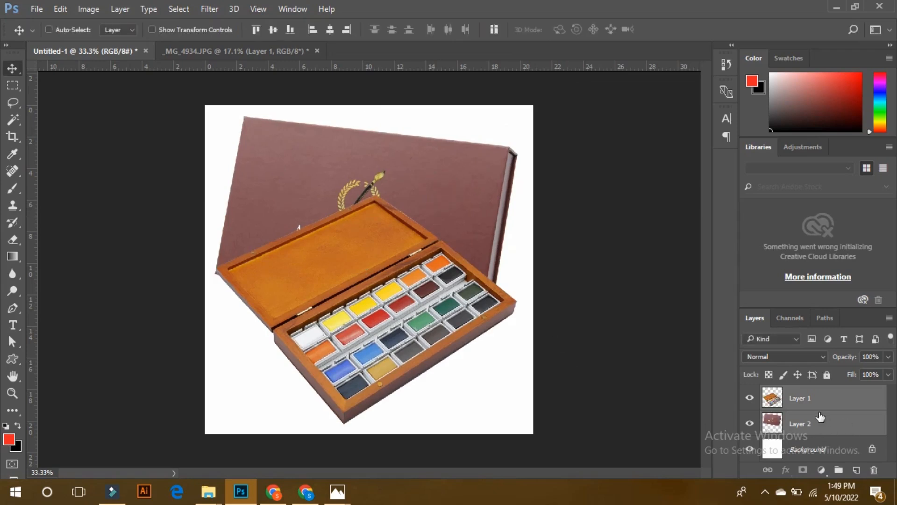
Step: Rotate the maroon box about 7° counter-clockwise until its upper edge is nearly level and shift the paint box down to the canvas's lower edge
{"action": "left_click", "coordinate": [815, 418]}
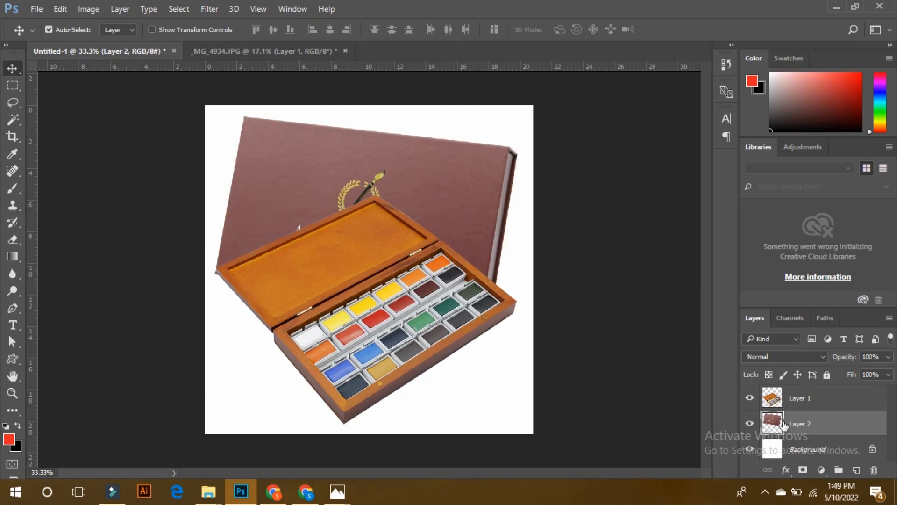
{"action": "key", "text": "ctrl+t"}
{"action": "left_click_drag", "start_coordinate": [597, 217], "coordinate": [601, 206]}
{"action": "left_click_drag", "start_coordinate": [422, 176], "coordinate": [426, 157]}
{"action": "left_click_drag", "start_coordinate": [556, 157], "coordinate": [577, 145]}
{"action": "left_click_drag", "start_coordinate": [374, 196], "coordinate": [372, 194]}
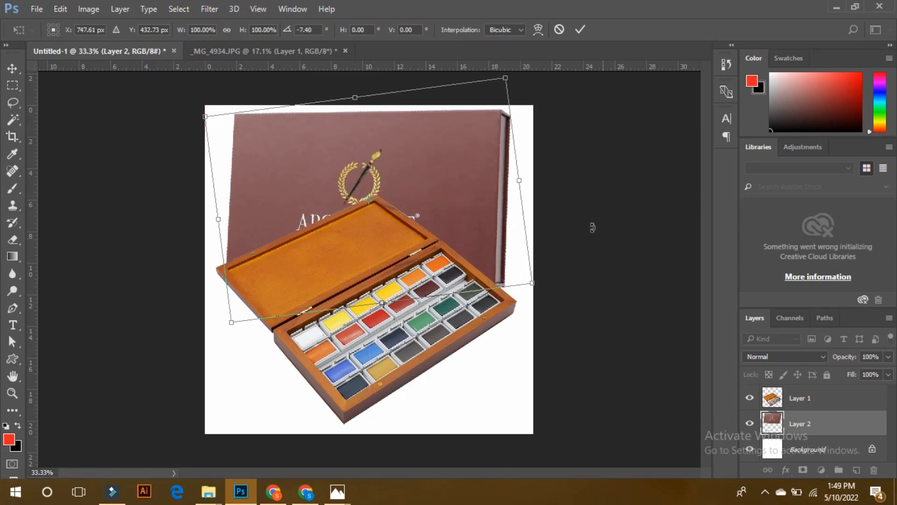
{"action": "left_click_drag", "start_coordinate": [592, 175], "coordinate": [595, 179]}
{"action": "key", "text": "Return"}
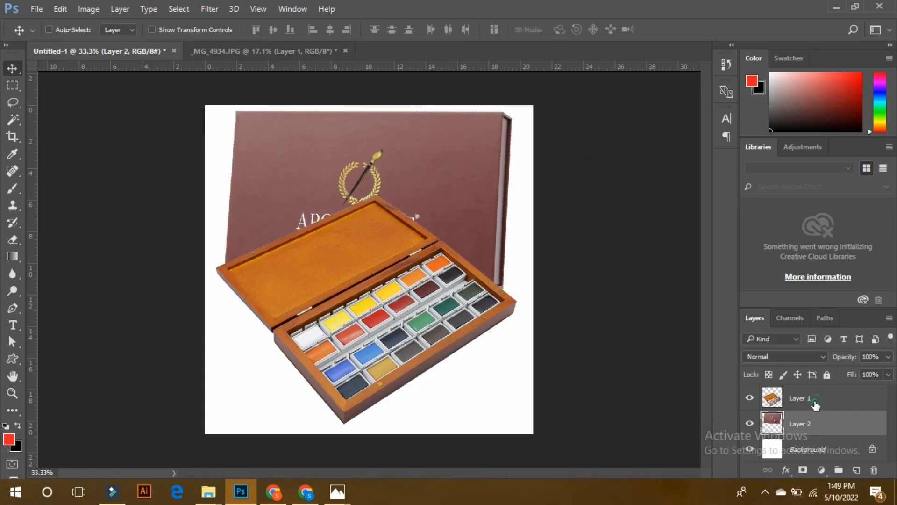
{"action": "left_click", "coordinate": [800, 398]}
{"action": "left_click_drag", "start_coordinate": [326, 301], "coordinate": [322, 307]}
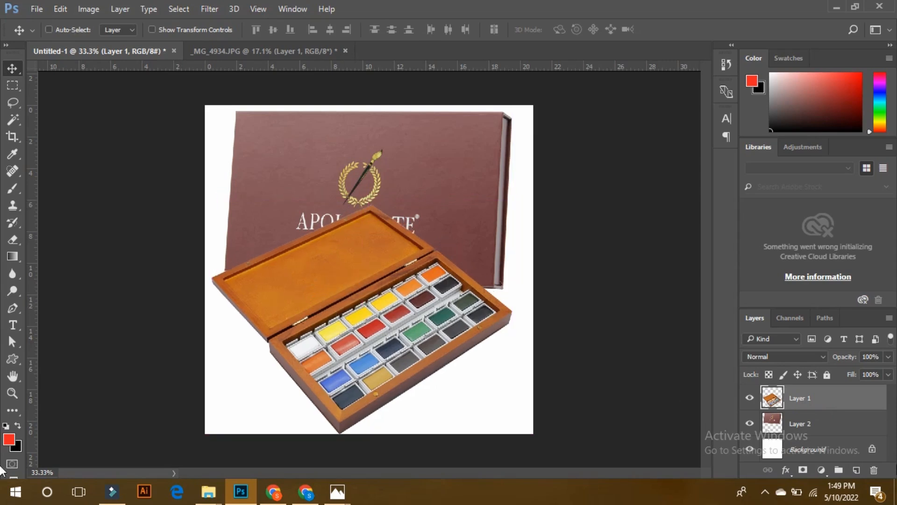
Step: Scale both box layers together to about 90% and centre them on the canvas
{"action": "left_click", "coordinate": [829, 423], "text": "ctrl"}
{"action": "key", "text": "ctrl+t"}
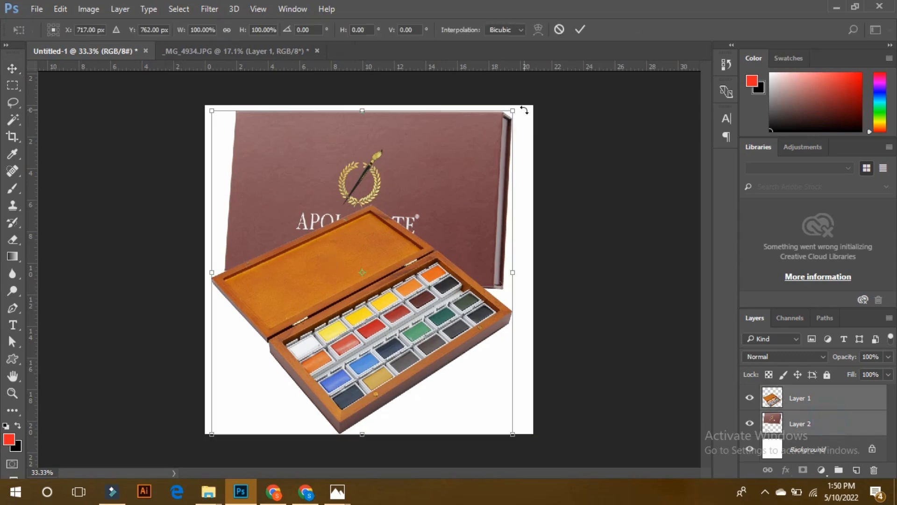
{"action": "left_click_drag", "start_coordinate": [513, 108], "coordinate": [496, 127]}
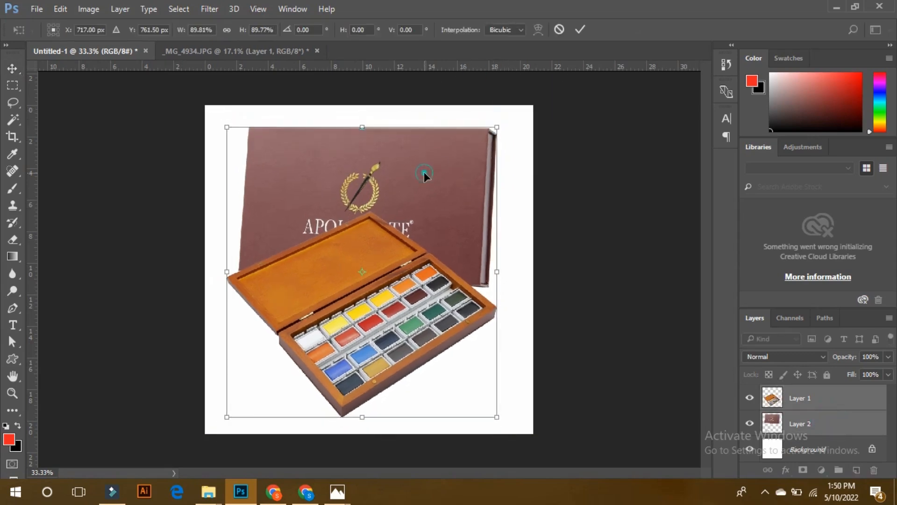
{"action": "left_click_drag", "start_coordinate": [427, 172], "coordinate": [436, 177]}
{"action": "key", "text": "Return"}
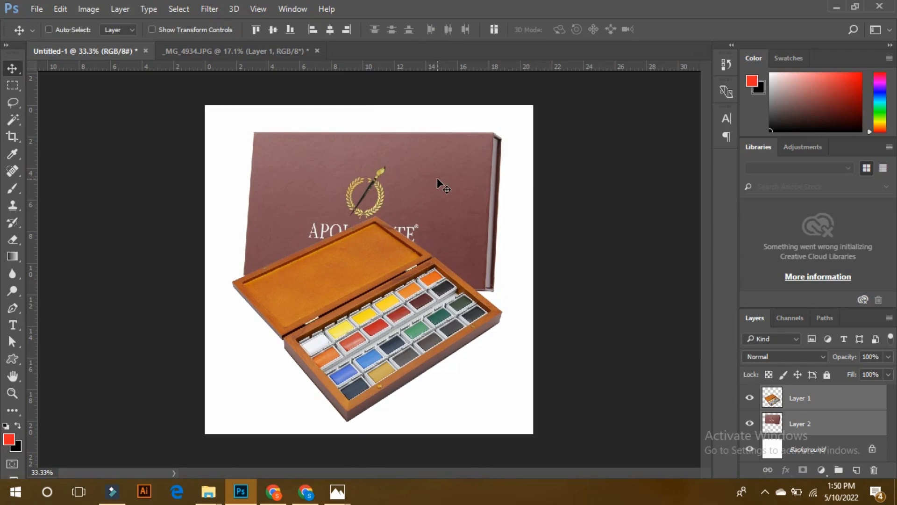
Step: Place the pink kilimanjaro-studioz image from the Abstract Backgrounds folder directly above the Background layer and scale it to 41.44% to cover the canvas
{"action": "left_click", "coordinate": [841, 446]}
{"action": "mouse_move", "coordinate": [210, 495]}
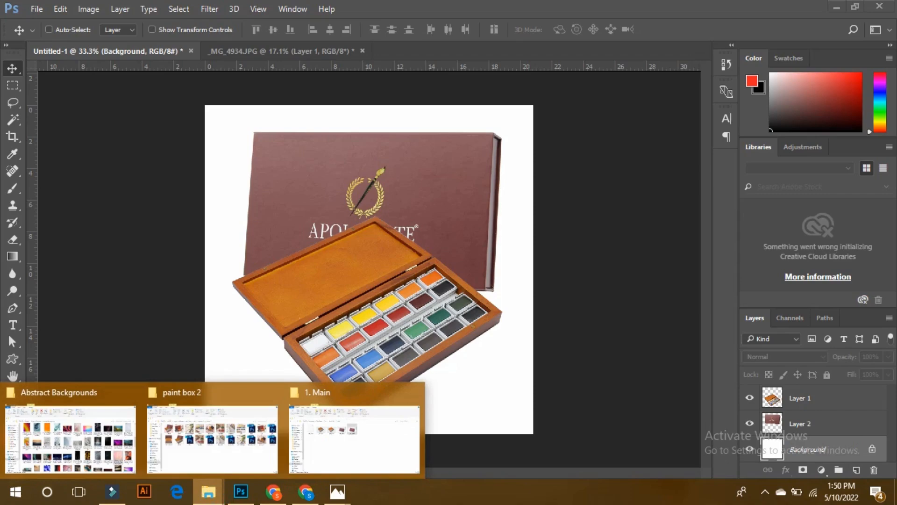
{"action": "left_click", "coordinate": [105, 437]}
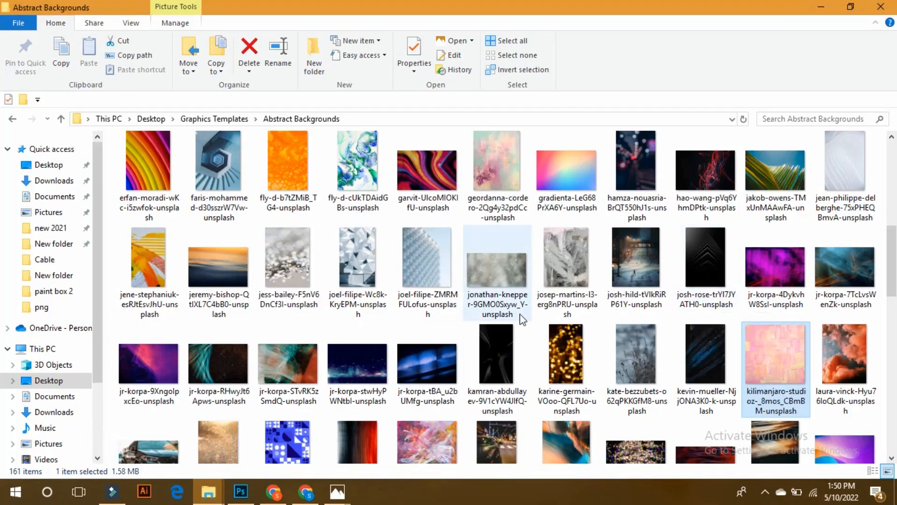
{"action": "left_click_drag", "start_coordinate": [892, 258], "coordinate": [891, 286]}
{"action": "left_click_drag", "start_coordinate": [458, 448], "coordinate": [346, 360]}
{"action": "left_click_drag", "start_coordinate": [392, 279], "coordinate": [391, 272]}
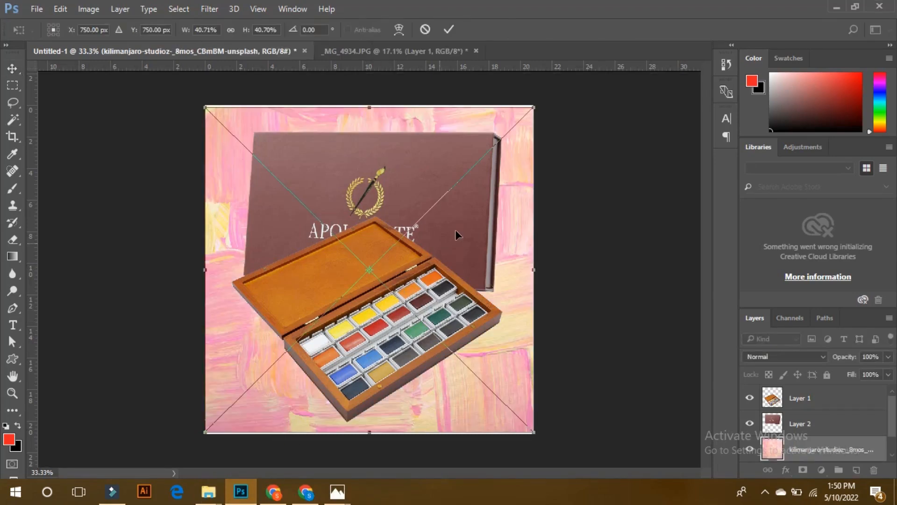
{"action": "left_click_drag", "start_coordinate": [534, 107], "coordinate": [538, 101]}
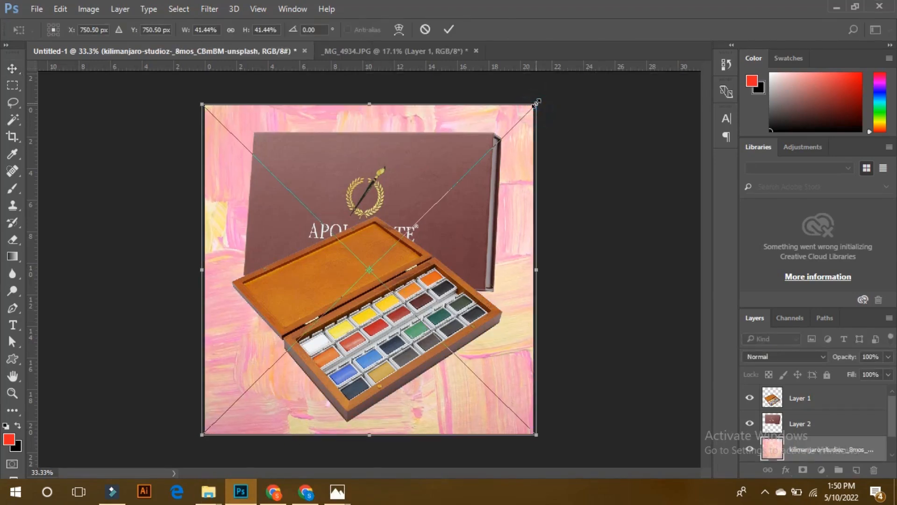
{"action": "key", "text": "Return"}
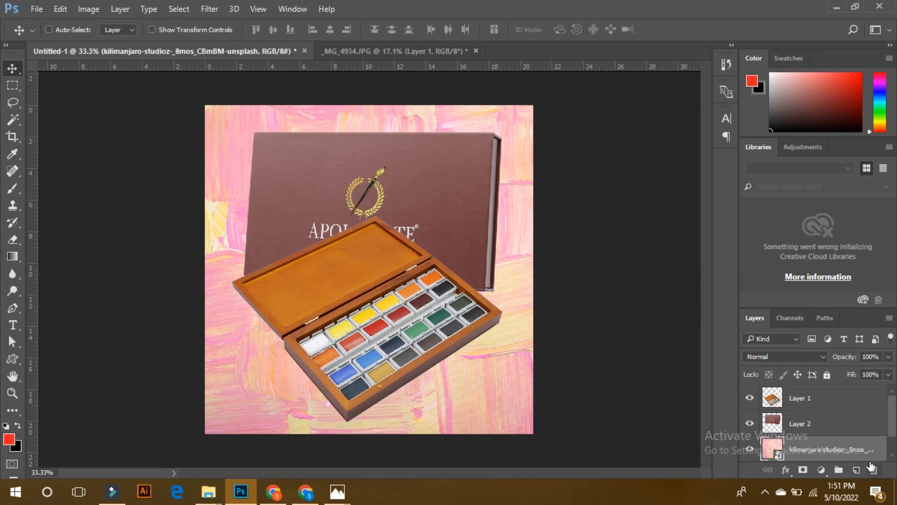
Step: Add a drop shadow to the paint box layer with 68% opacity, 26 px distance, 0% spread and 38 px size
{"action": "left_click", "coordinate": [800, 411]}
{"action": "left_click", "coordinate": [807, 431]}
{"action": "left_click", "coordinate": [802, 400]}
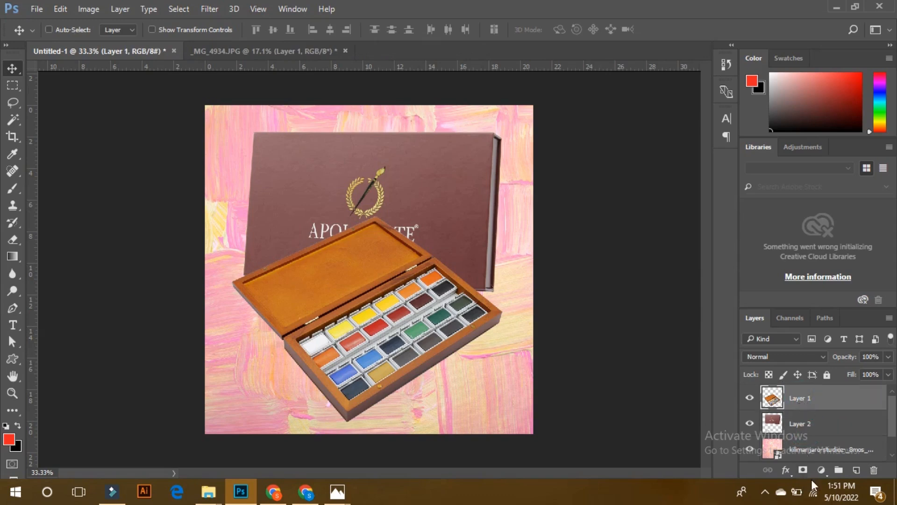
{"action": "left_click", "coordinate": [787, 471]}
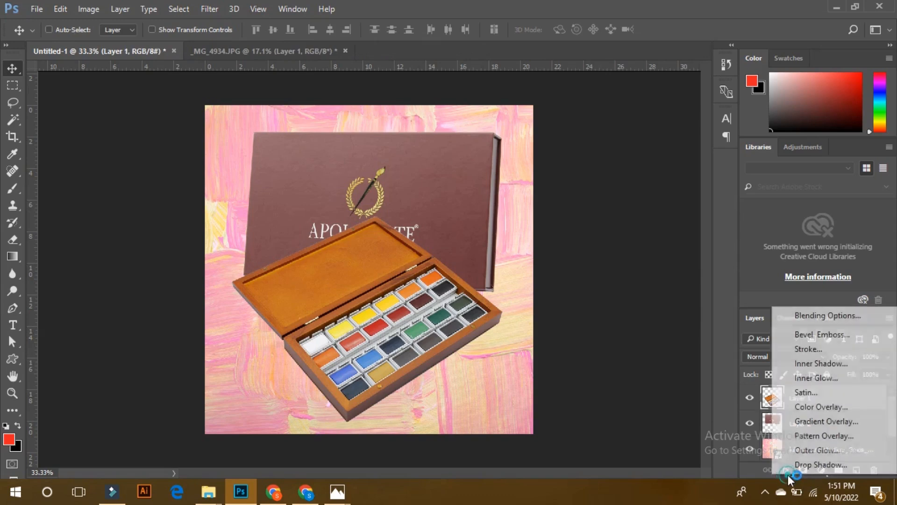
{"action": "left_click", "coordinate": [816, 464]}
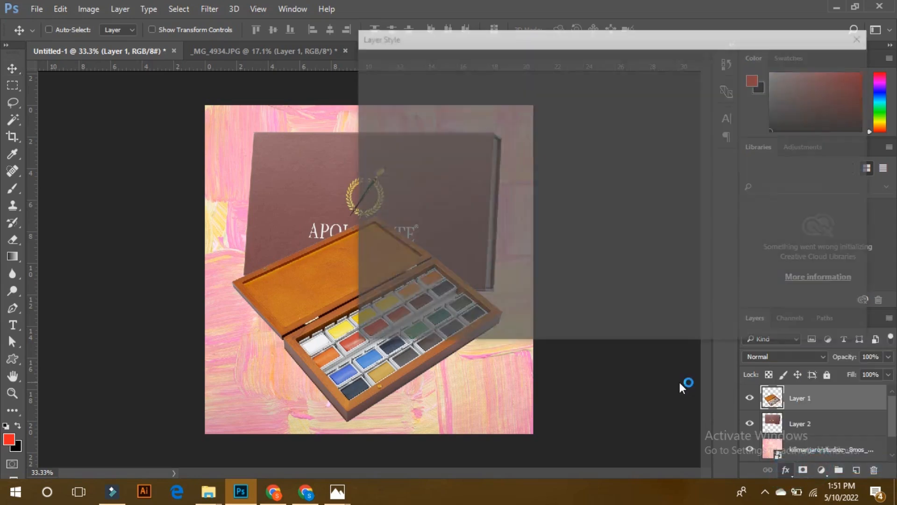
{"action": "left_click_drag", "start_coordinate": [503, 35], "coordinate": [633, 8]}
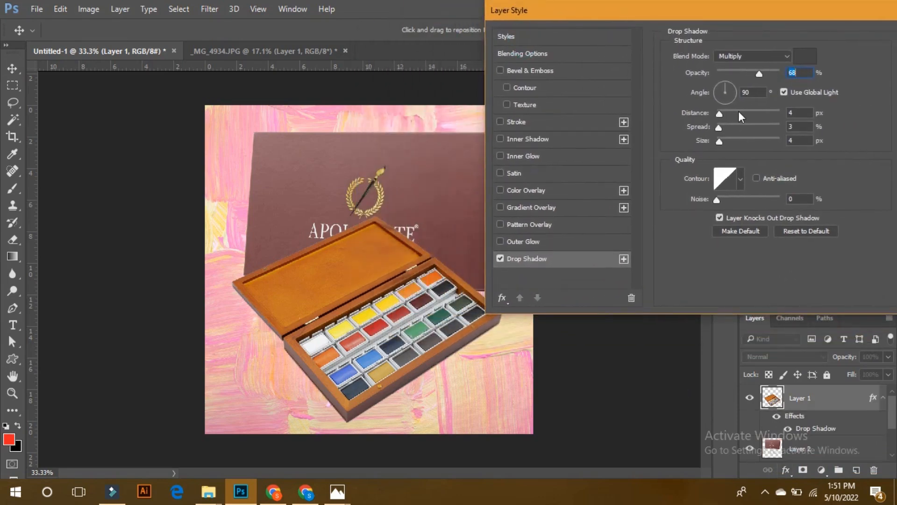
{"action": "left_click_drag", "start_coordinate": [736, 110], "coordinate": [730, 142]}
{"action": "left_click", "coordinate": [727, 142]}
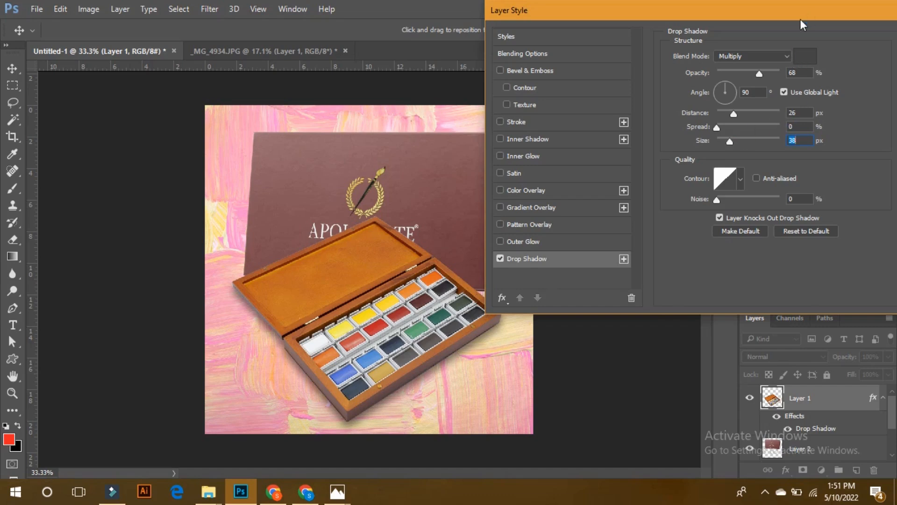
{"action": "left_click_drag", "start_coordinate": [800, 19], "coordinate": [683, 22]}
{"action": "left_click", "coordinate": [834, 42]}
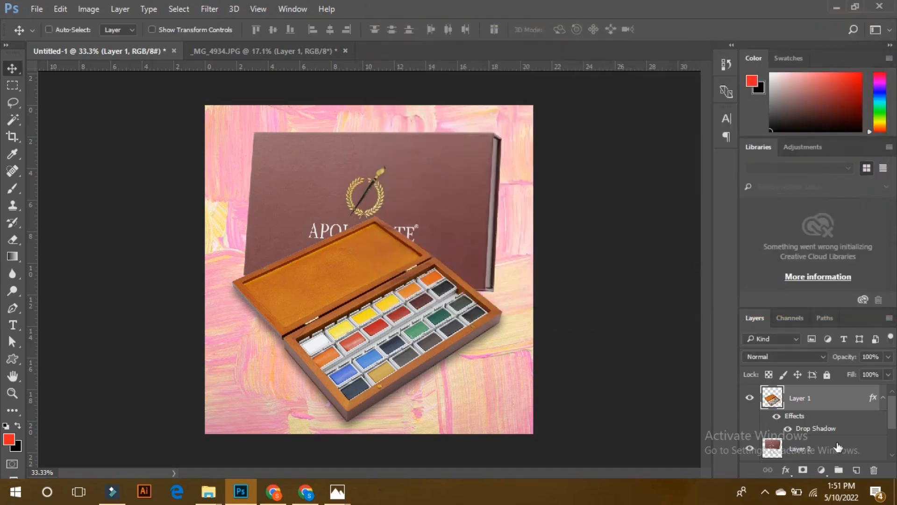
Step: Preview the paint box with and without its drop shadow and copy the effect onto the maroon box layer
{"action": "scroll", "coordinate": [838, 441], "scroll_direction": "down", "scroll_amount": 2}
{"action": "scroll", "coordinate": [836, 437], "scroll_direction": "up", "scroll_amount": 2}
{"action": "left_click", "coordinate": [788, 429]}
{"action": "left_click", "coordinate": [788, 429]}
{"action": "left_click", "coordinate": [788, 429]}
{"action": "left_click", "coordinate": [788, 429]}
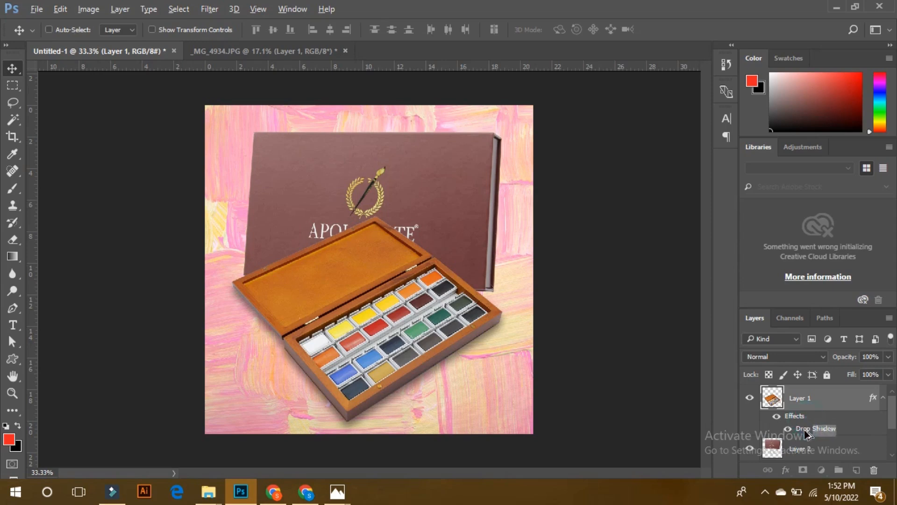
{"action": "left_click_drag", "start_coordinate": [803, 455], "coordinate": [804, 454]}
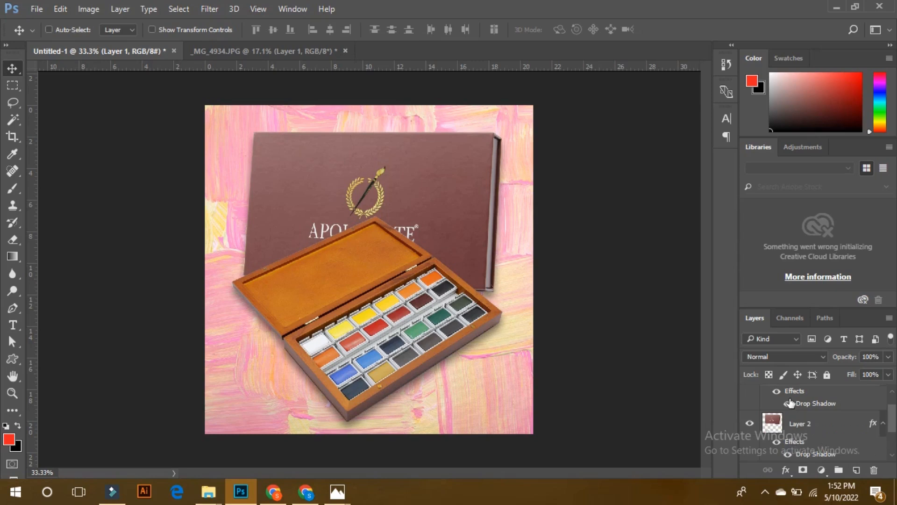
{"action": "scroll", "coordinate": [811, 435], "scroll_direction": "down", "scroll_amount": 3}
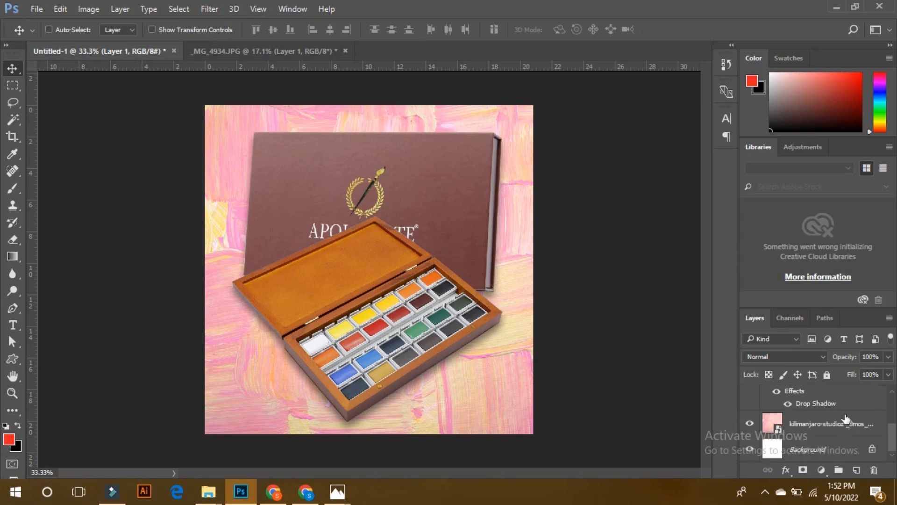
{"action": "left_click_drag", "start_coordinate": [894, 447], "coordinate": [893, 442]}
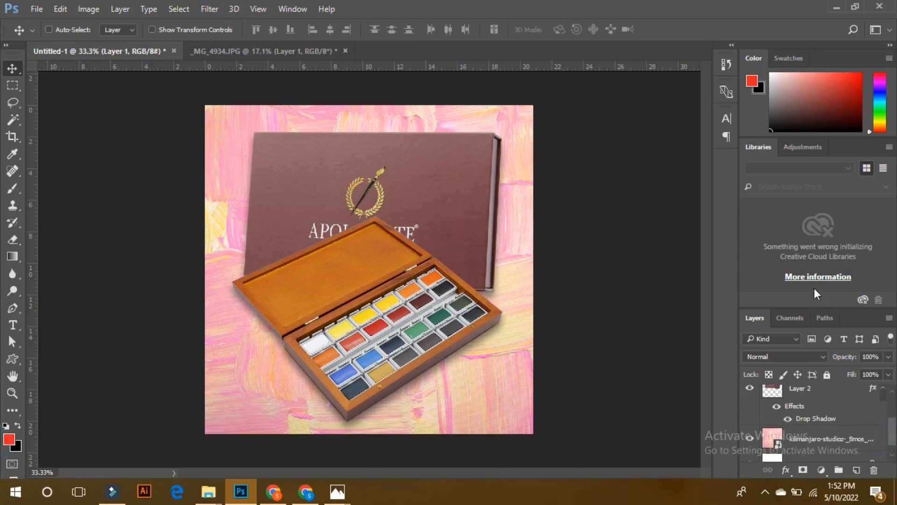
Step: Enlarge the layer list and stamp all visible layers into a new merged layer above the paint box layer
{"action": "left_click_drag", "start_coordinate": [814, 309], "coordinate": [817, 169]}
{"action": "scroll", "coordinate": [836, 435], "scroll_direction": "up", "scroll_amount": 1}
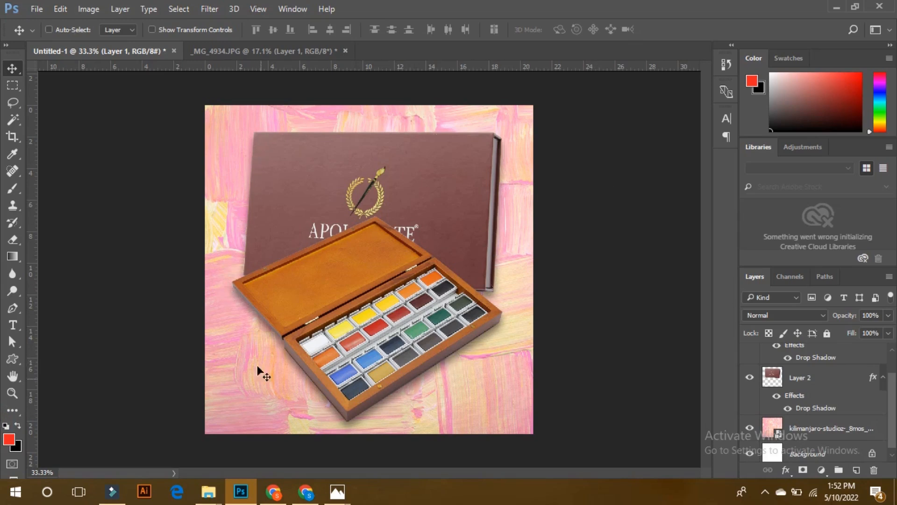
{"action": "scroll", "coordinate": [818, 397], "scroll_direction": "up", "scroll_amount": 2}
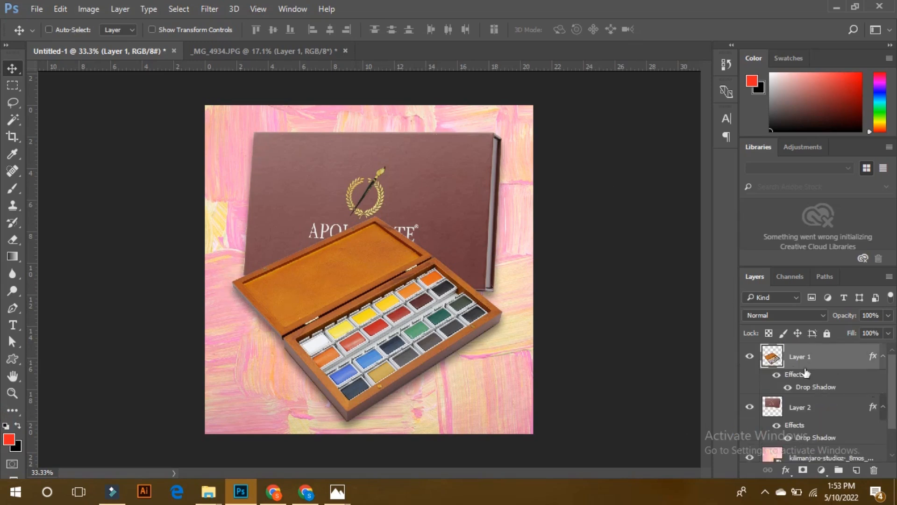
{"action": "left_click", "coordinate": [860, 355]}
{"action": "left_click", "coordinate": [816, 358]}
{"action": "key", "text": "ctrl+shift+alt+e"}
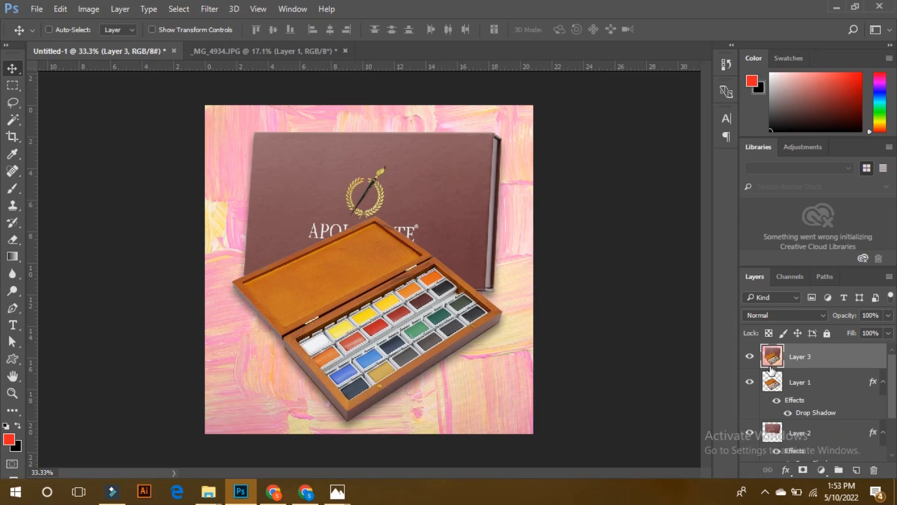
Step: Hide the paint box, maroon box, pink texture and Background layers beneath the merged layer
{"action": "left_click", "coordinate": [750, 381]}
{"action": "left_click", "coordinate": [749, 433]}
{"action": "scroll", "coordinate": [747, 430], "scroll_direction": "down", "scroll_amount": 2}
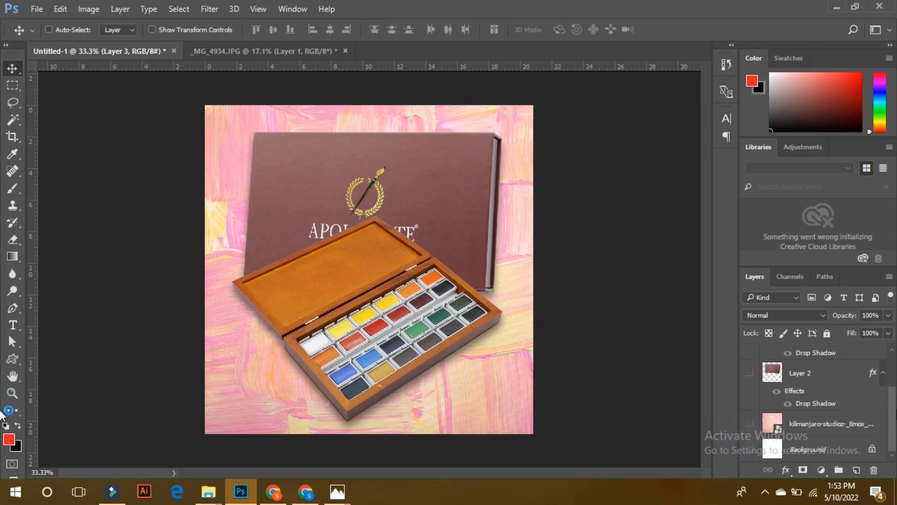
Step: Toggle the merged layer's visibility repeatedly to check that it alone holds the whole composition
{"action": "scroll", "coordinate": [747, 434], "scroll_direction": "up", "scroll_amount": 3}
{"action": "left_click", "coordinate": [749, 357]}
{"action": "left_click", "coordinate": [749, 357]}
{"action": "left_click", "coordinate": [749, 358]}
{"action": "left_click", "coordinate": [749, 357]}
{"action": "left_click", "coordinate": [749, 357]}
{"action": "left_click", "coordinate": [749, 357]}
{"action": "left_click", "coordinate": [749, 357]}
{"action": "left_click", "coordinate": [749, 357]}
{"action": "left_click", "coordinate": [749, 357]}
{"action": "left_click", "coordinate": [749, 357]}
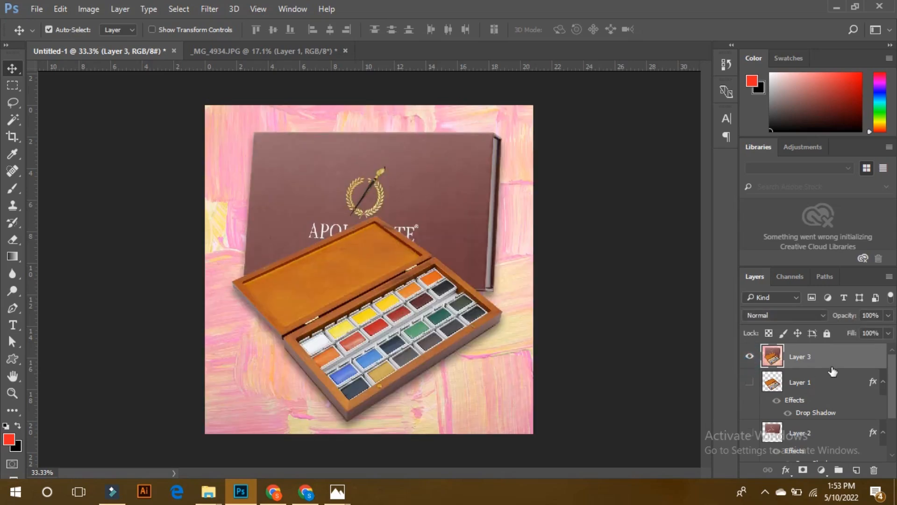
Step: Duplicate the merged layer and, in the Camera Raw Filter, set the copy's Contrast to +25 and Clarity to +14
{"action": "key", "text": "ctrl+j"}
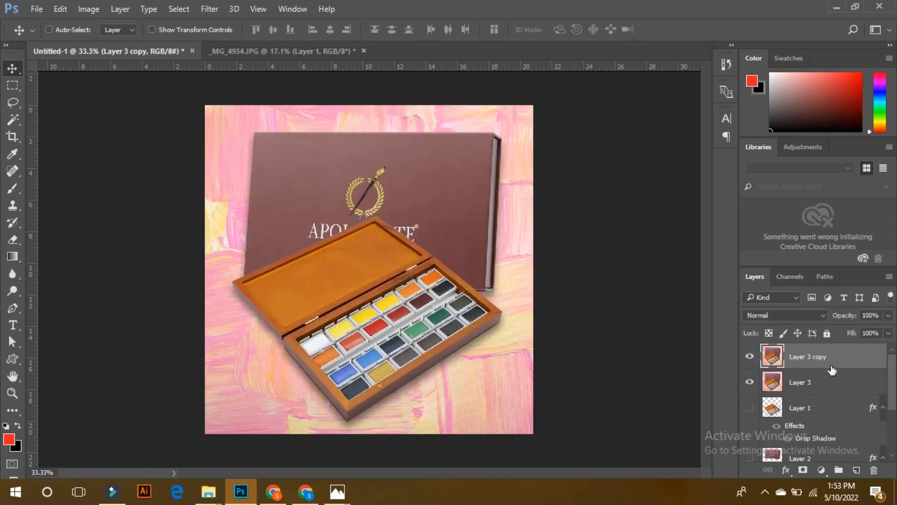
{"action": "left_click", "coordinate": [220, 9]}
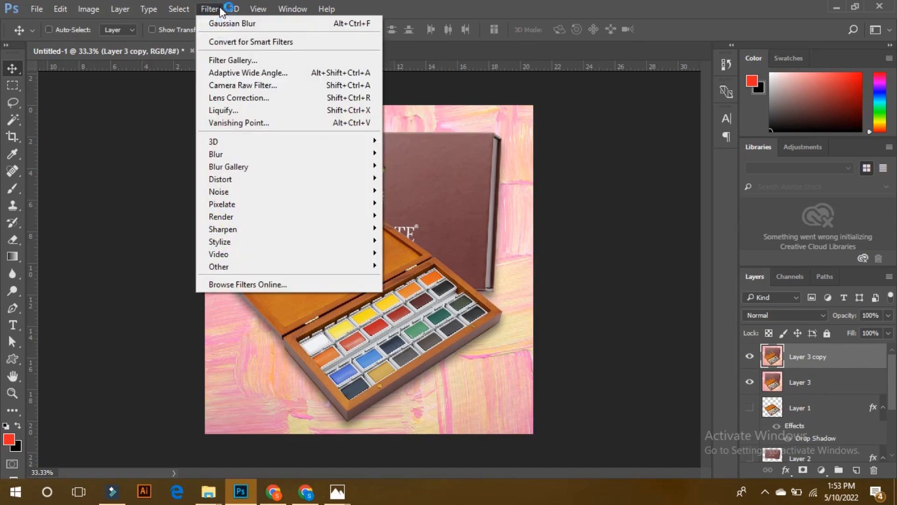
{"action": "left_click", "coordinate": [257, 85]}
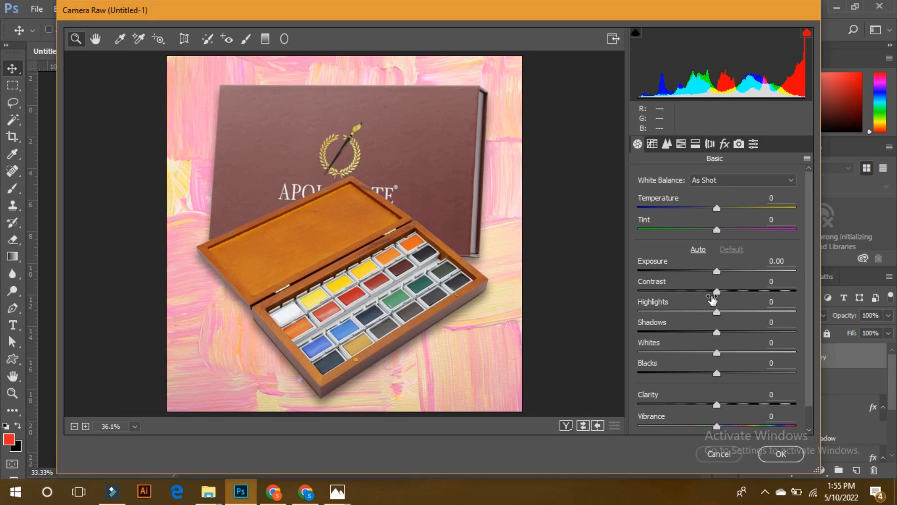
{"action": "mouse_move", "coordinate": [722, 292]}
{"action": "left_mouse_down"}
{"action": "mouse_move", "coordinate": [754, 302]}
{"action": "mouse_move", "coordinate": [735, 302]}
{"action": "left_mouse_up"}
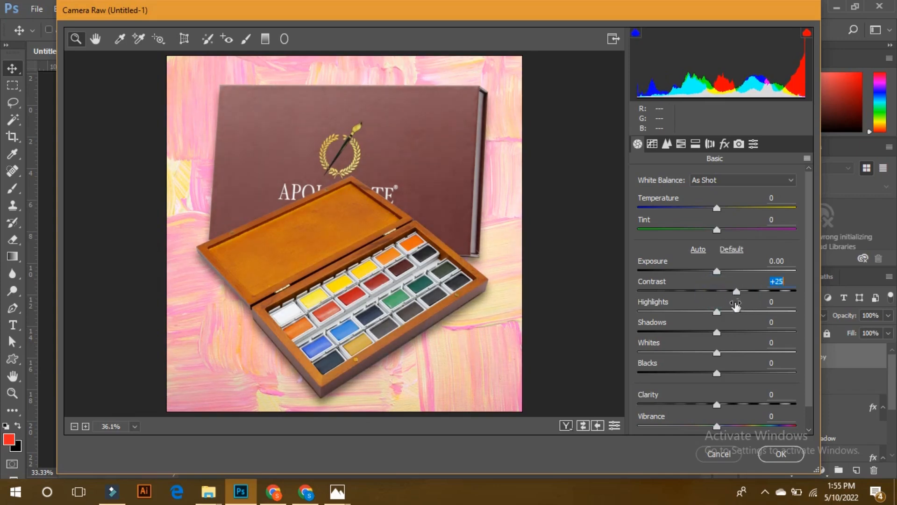
{"action": "left_click_drag", "start_coordinate": [719, 407], "coordinate": [728, 405]}
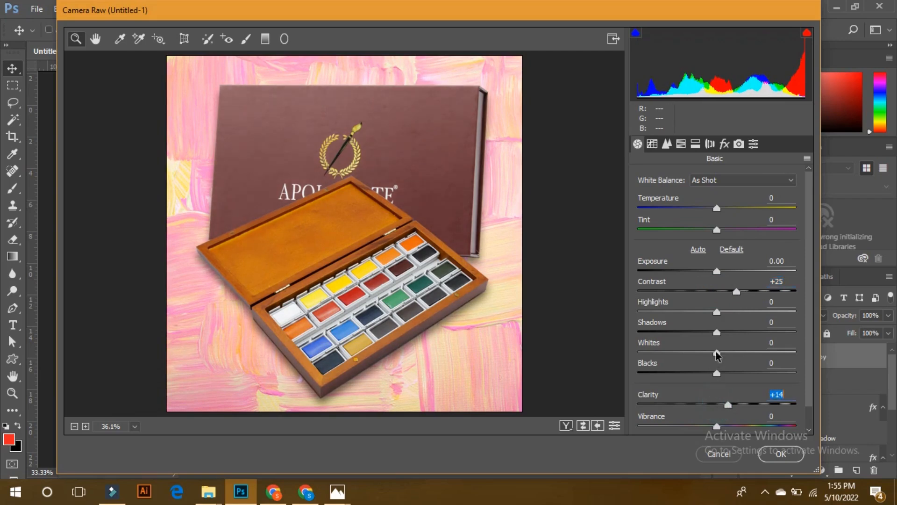
Step: Set Highlights to +34, Shadows to -1, Whites to -47 and Blacks to +21, and apply the Camera Raw grading
{"action": "left_click_drag", "start_coordinate": [718, 355], "coordinate": [734, 374]}
{"action": "left_click_drag", "start_coordinate": [717, 312], "coordinate": [717, 343]}
{"action": "scroll", "coordinate": [747, 370], "scroll_direction": "down", "scroll_amount": 1}
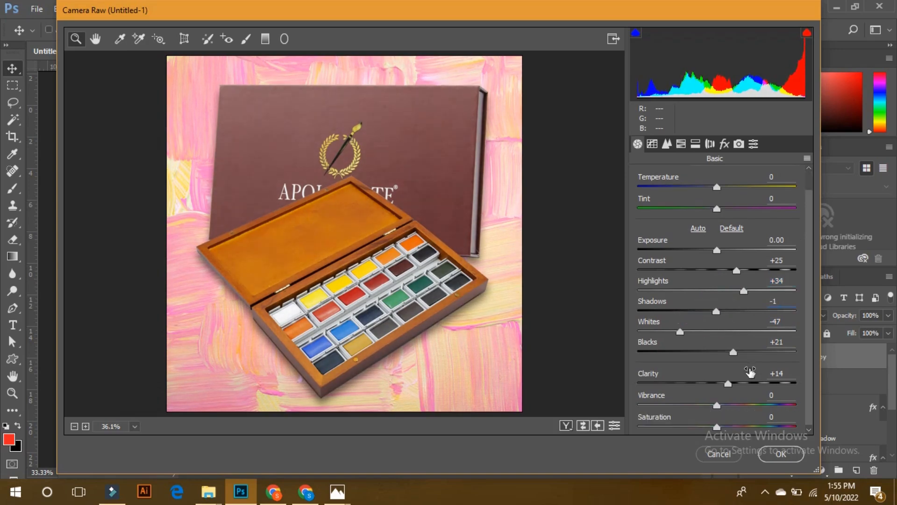
{"action": "left_click", "coordinate": [782, 455]}
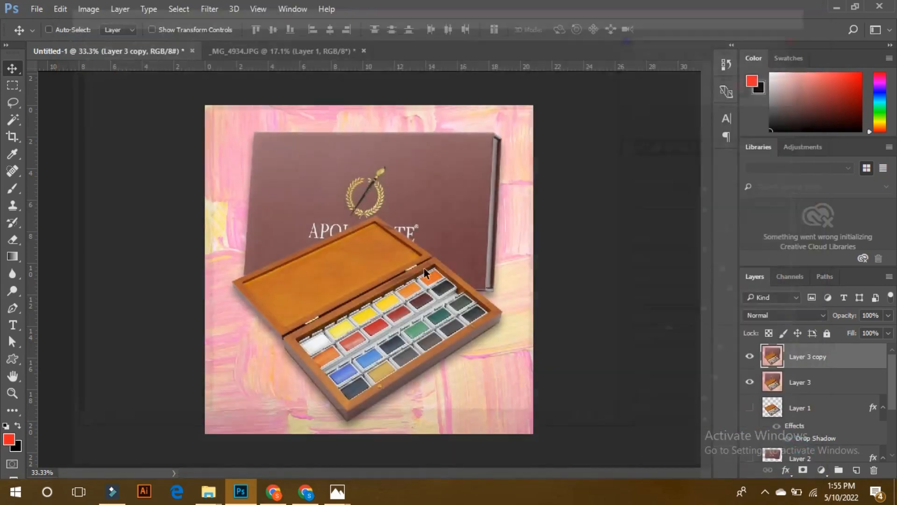
Step: Lower the opacity of the graded layer copy to 70%
{"action": "left_click", "coordinate": [887, 316]}
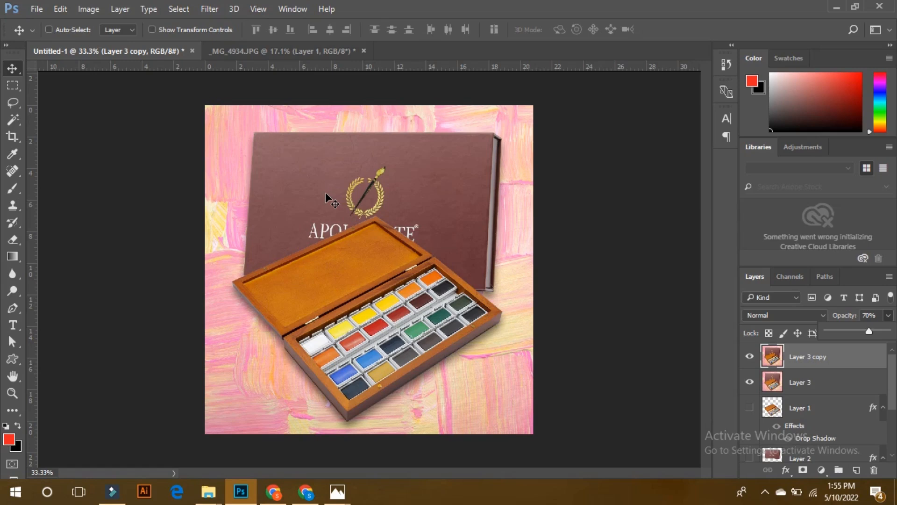
Step: Switch to the 1. Main folder in File Explorer to view the source photos, and return to Photoshop
{"action": "mouse_move", "coordinate": [214, 498]}
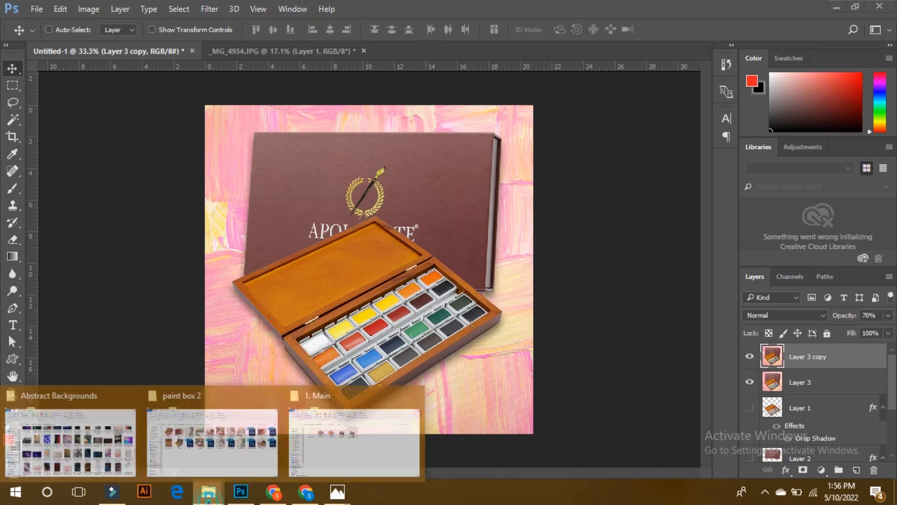
{"action": "left_click", "coordinate": [314, 449]}
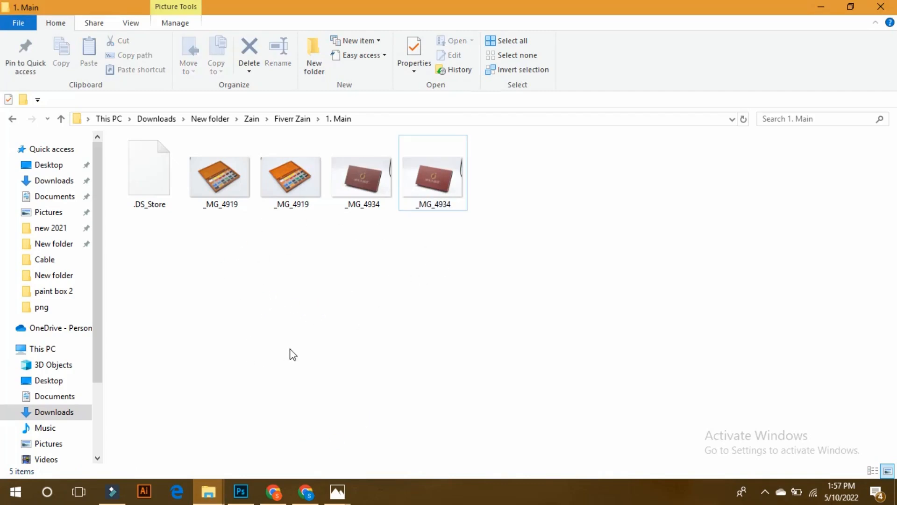
{"action": "left_click", "coordinate": [240, 492]}
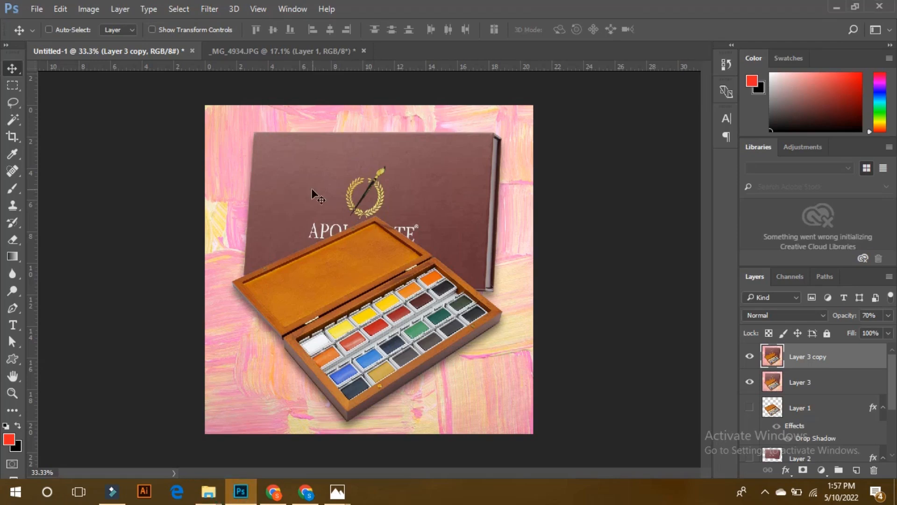